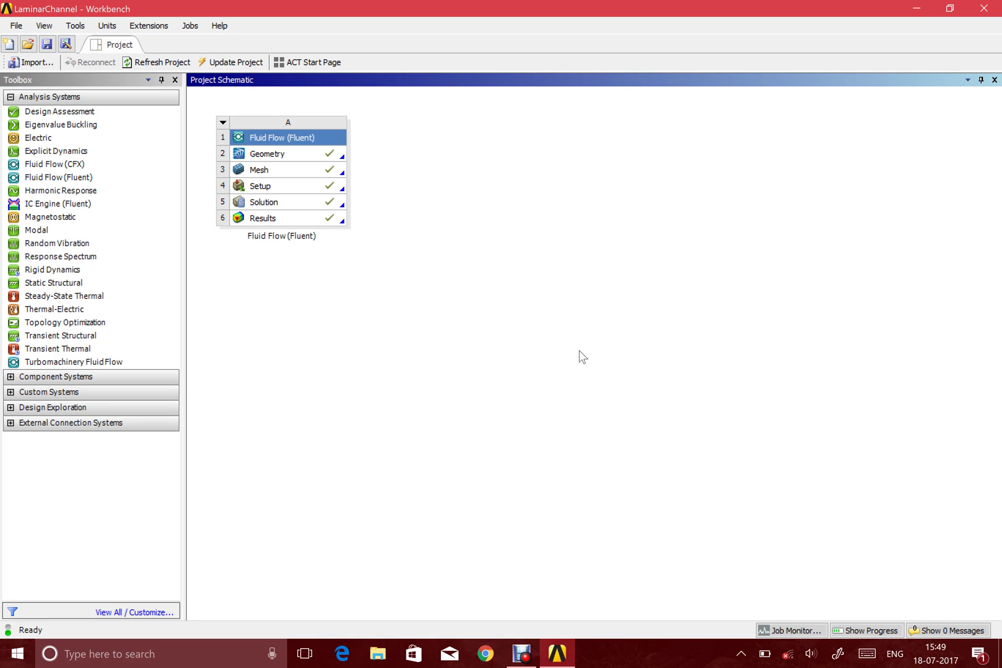
Step: Open the Channel geometry in SpaceClaim, dismiss the Welcome screen, and inspect its top face
{"action": "double_click", "coordinate": [282, 155]}
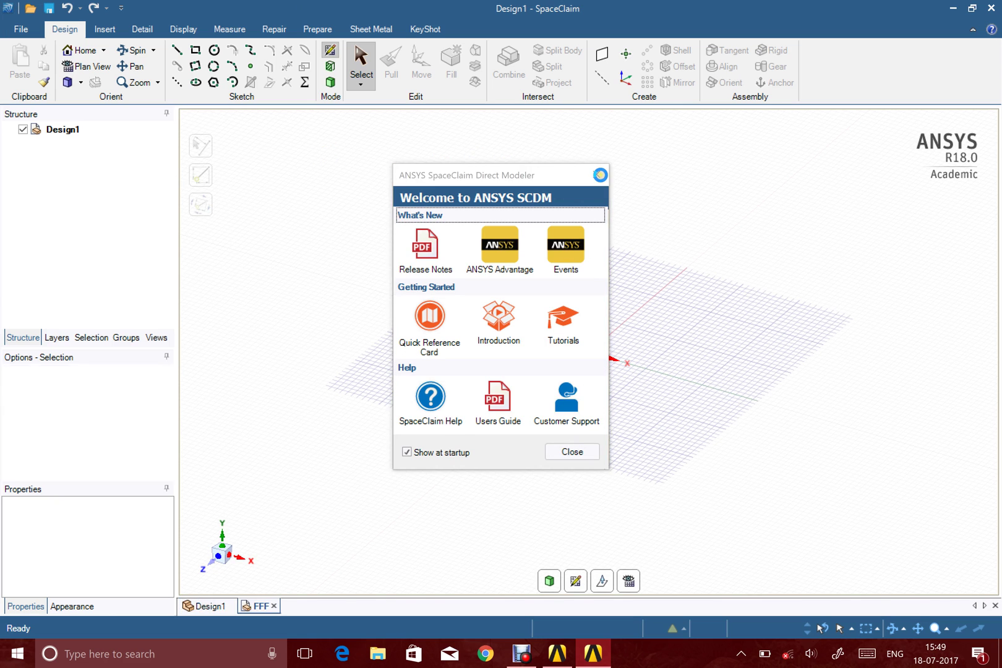
{"action": "left_click", "coordinate": [599, 174]}
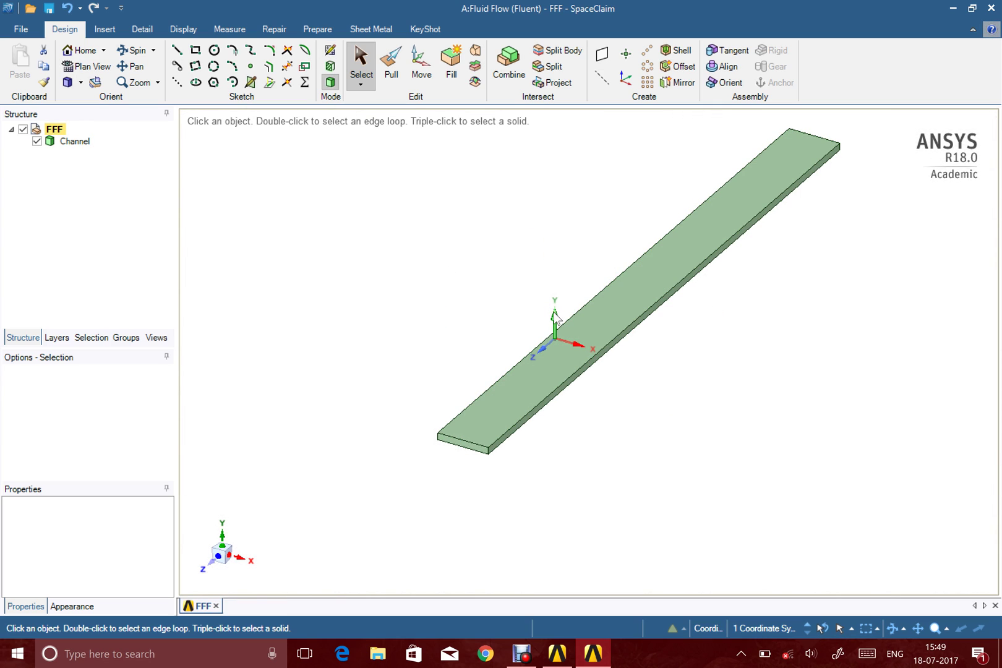
{"action": "left_click", "coordinate": [561, 332]}
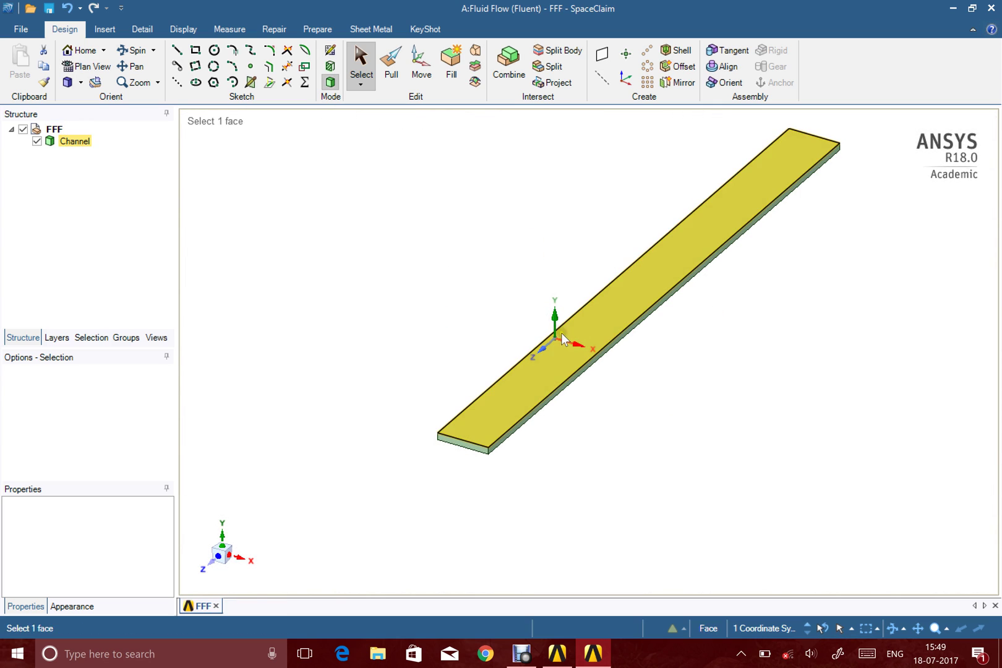
{"action": "left_click", "coordinate": [625, 292]}
{"action": "left_click", "coordinate": [625, 296]}
{"action": "left_click", "coordinate": [640, 282]}
{"action": "left_click", "coordinate": [650, 282]}
{"action": "key", "text": "Escape"}
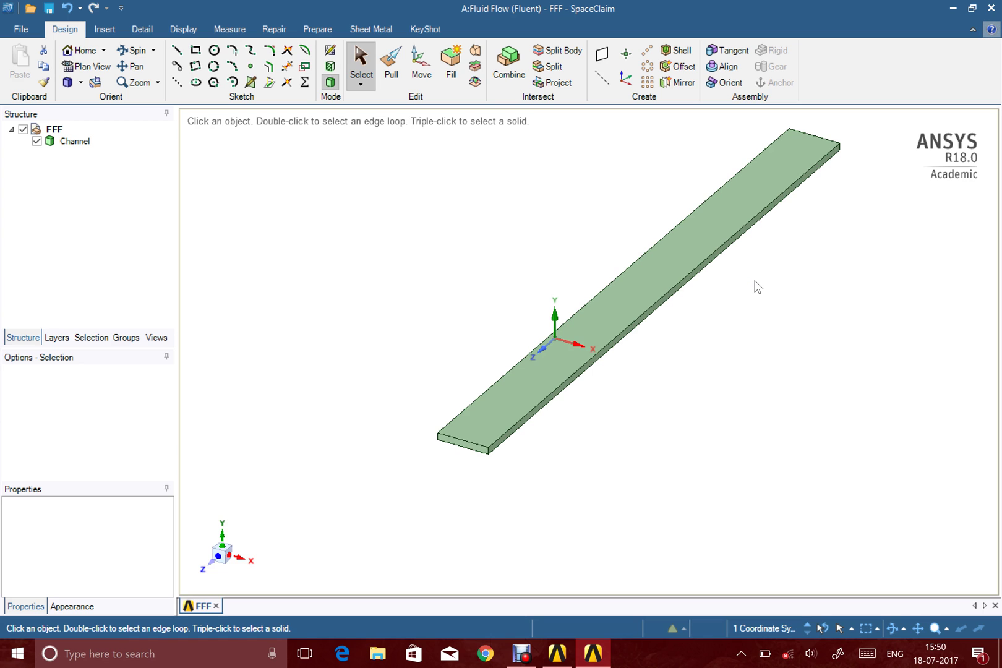
{"action": "left_click", "coordinate": [495, 417]}
Step: Close SpaceClaim and open the channel model in Meshing, selecting Mesh in the Outline
{"action": "left_click", "coordinate": [993, 13]}
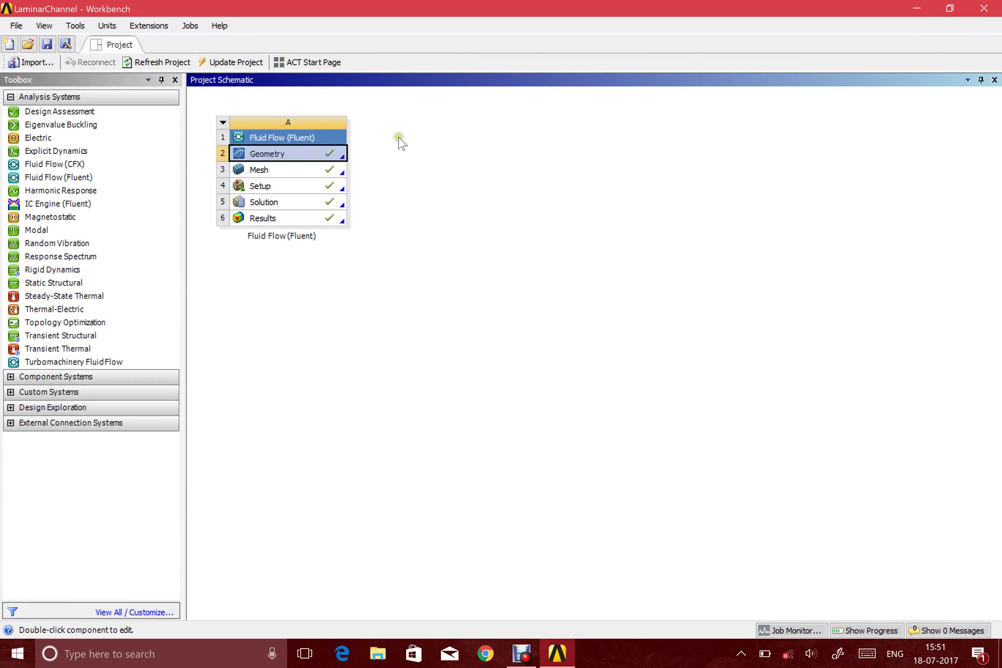
{"action": "double_click", "coordinate": [300, 174]}
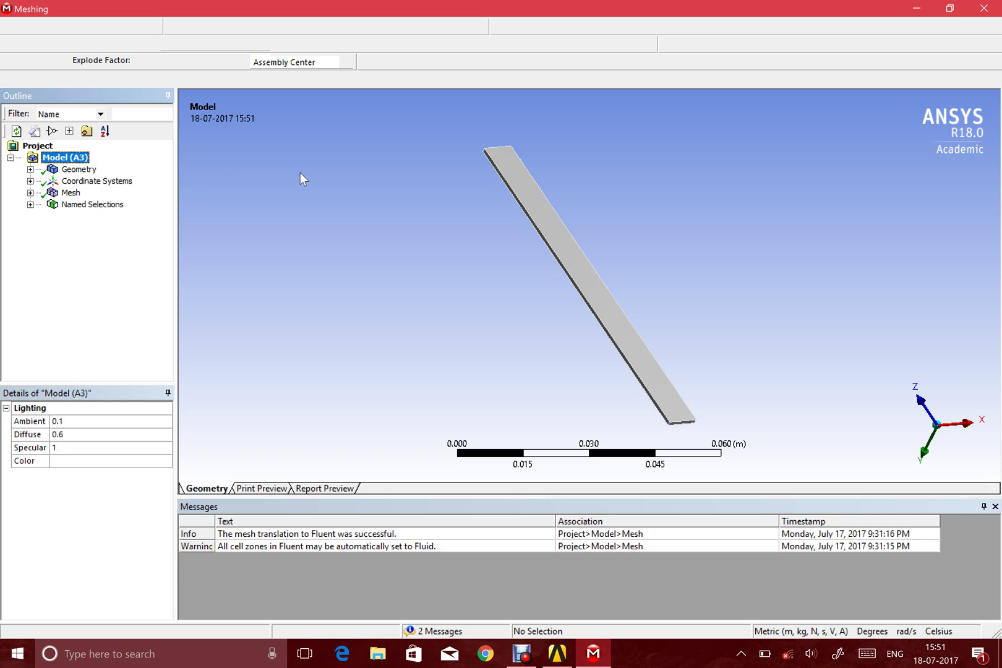
{"action": "left_click", "coordinate": [30, 192]}
{"action": "left_click", "coordinate": [71, 193]}
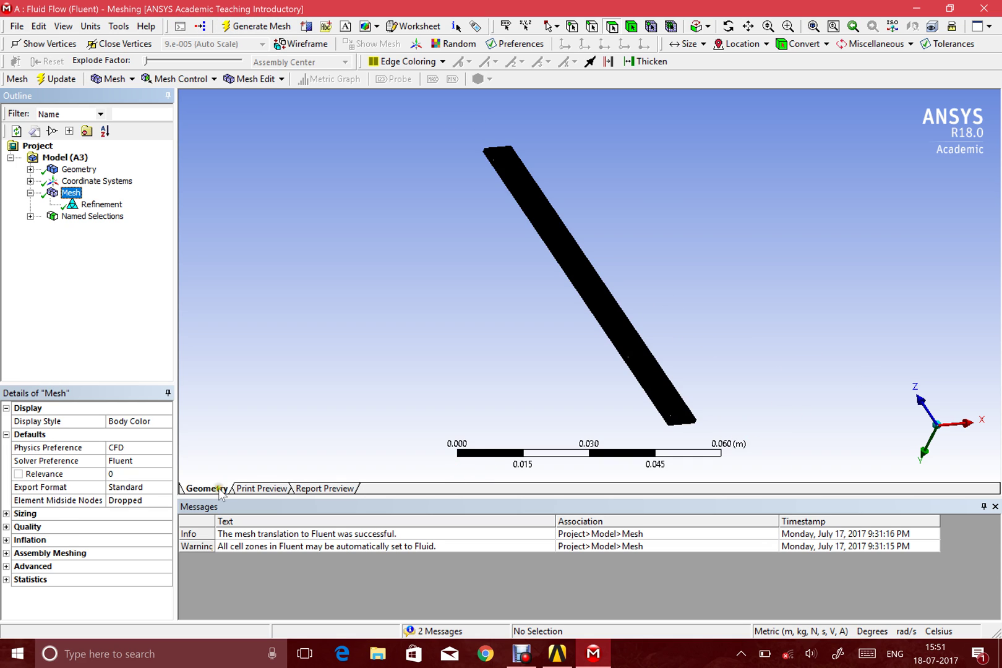
Step: Show the mesh statistics (34649 nodes, 159595 elements) and zoom to inspect the tetrahedral mesh
{"action": "left_click", "coordinate": [6, 579]}
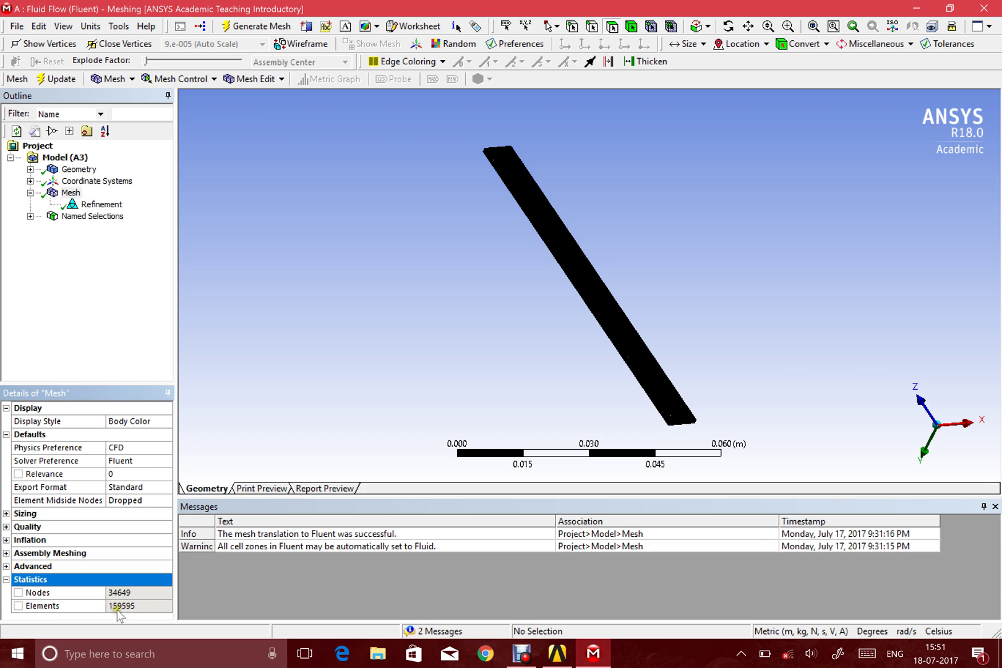
{"action": "scroll", "coordinate": [599, 300], "scroll_direction": "up", "scroll_amount": 10}
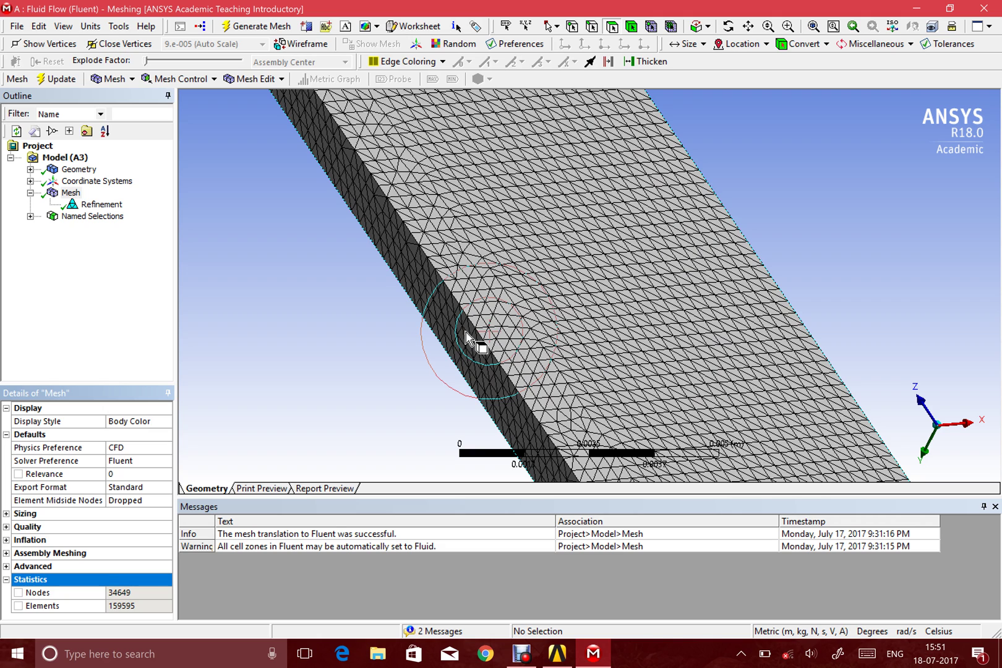
{"action": "scroll", "coordinate": [479, 334], "scroll_direction": "down", "scroll_amount": 5}
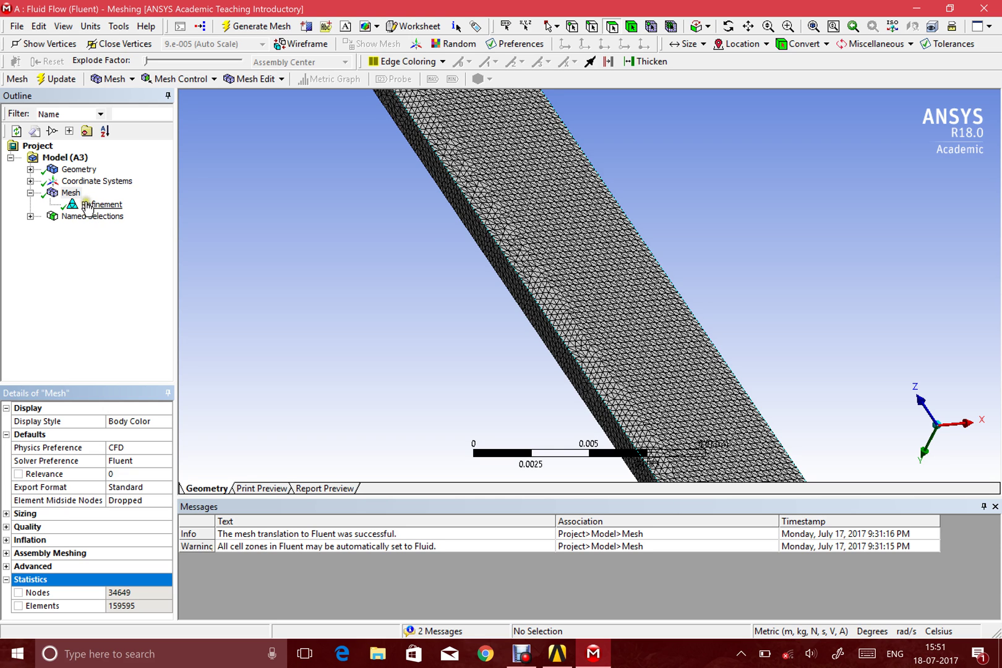
{"action": "scroll", "coordinate": [459, 269], "scroll_direction": "down", "scroll_amount": 5}
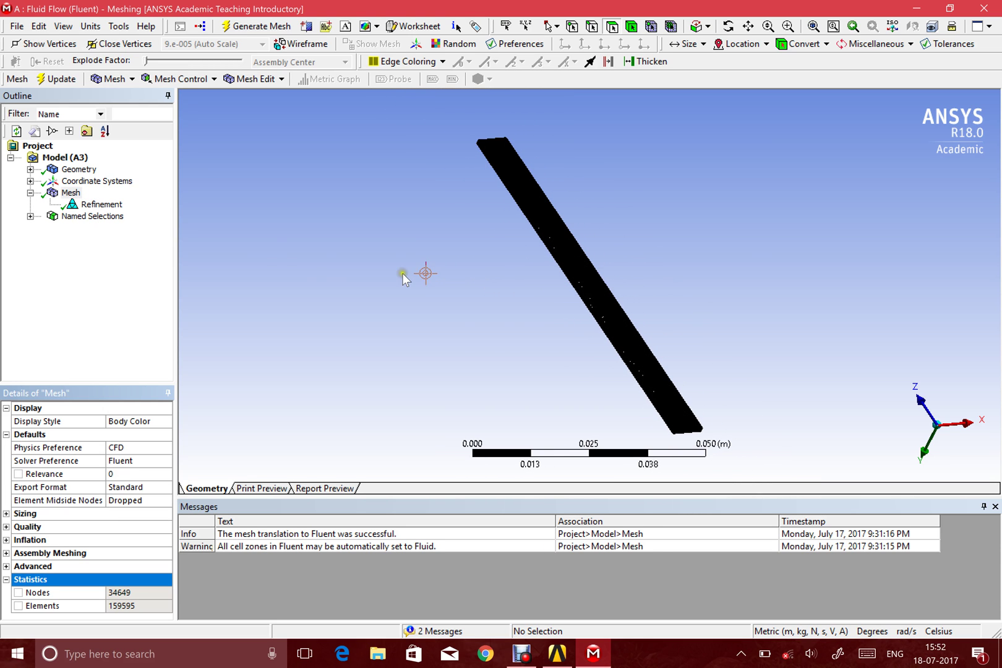
Step: Highlight the Inlet, Outlet and Walls named selections, orbiting the model to see the four wall faces
{"action": "left_click", "coordinate": [31, 216]}
{"action": "left_click", "coordinate": [90, 228]}
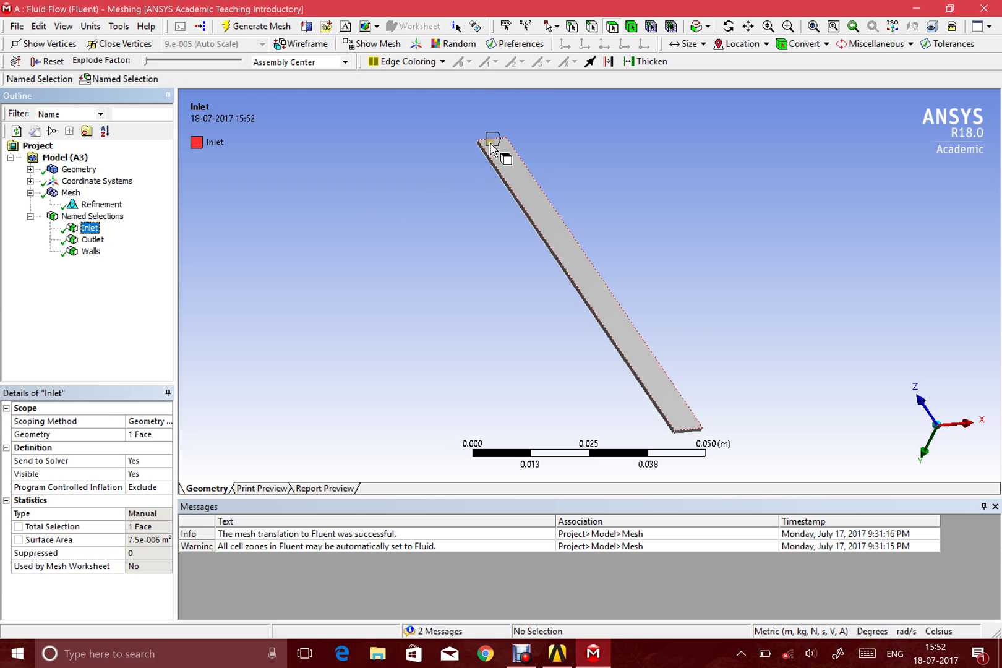
{"action": "left_click", "coordinate": [100, 240]}
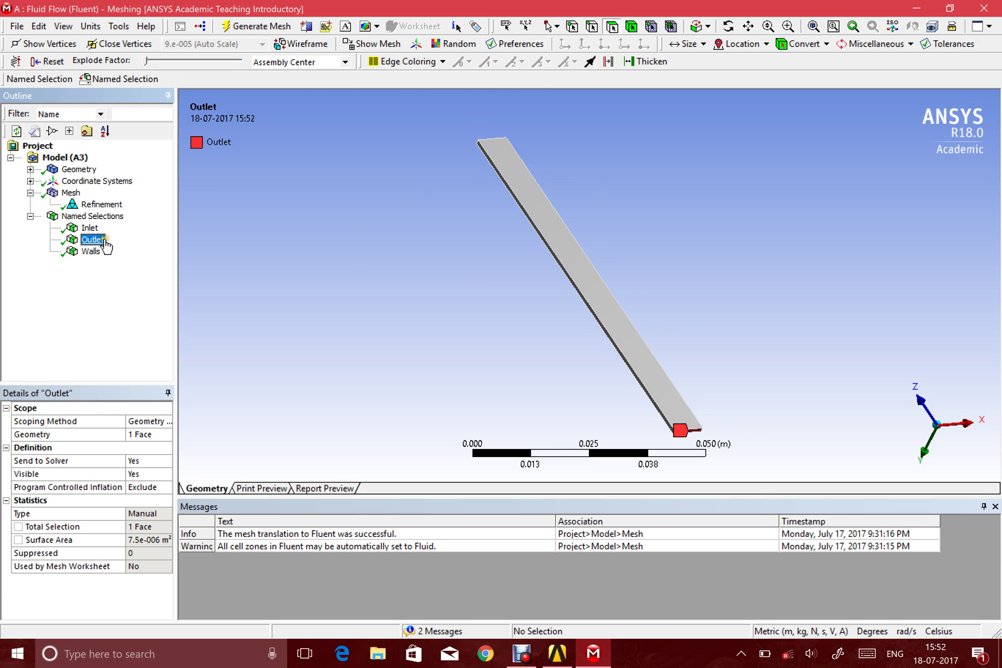
{"action": "left_click", "coordinate": [92, 251]}
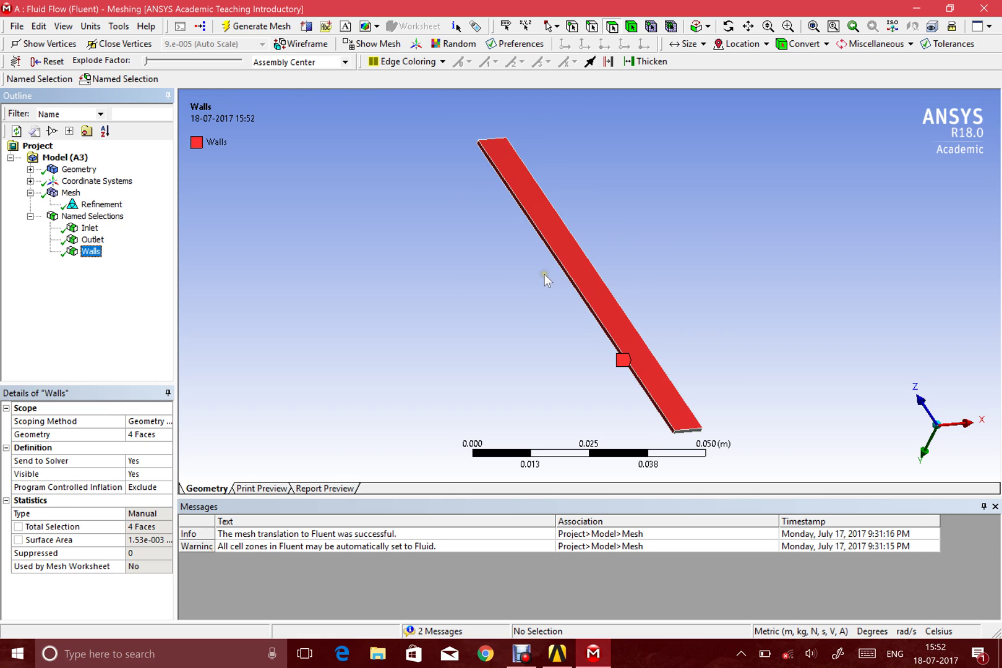
{"action": "left_click", "coordinate": [648, 267]}
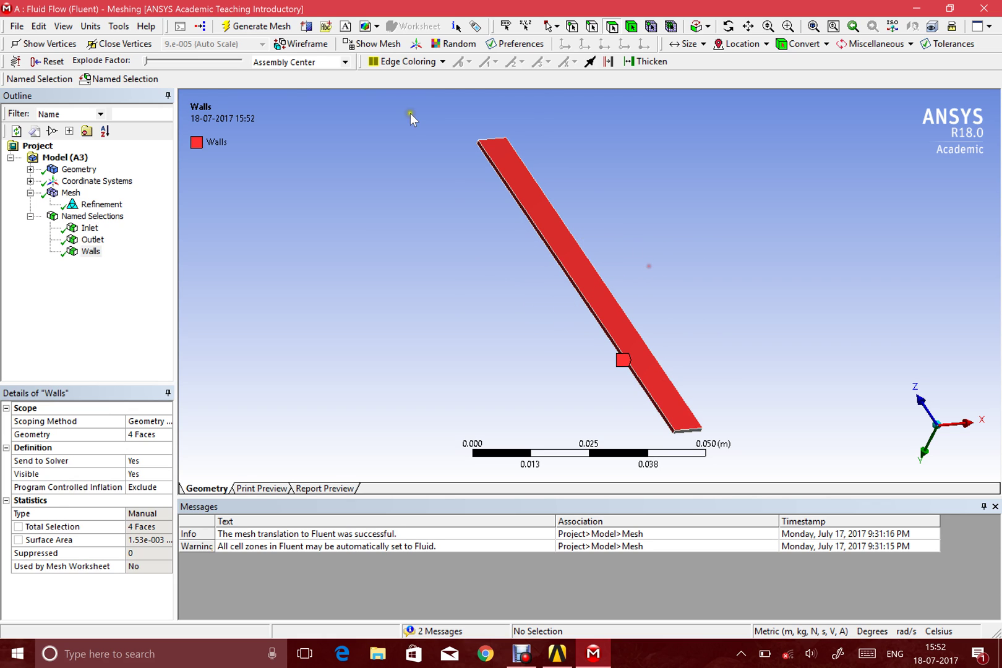
{"action": "left_click", "coordinate": [728, 26]}
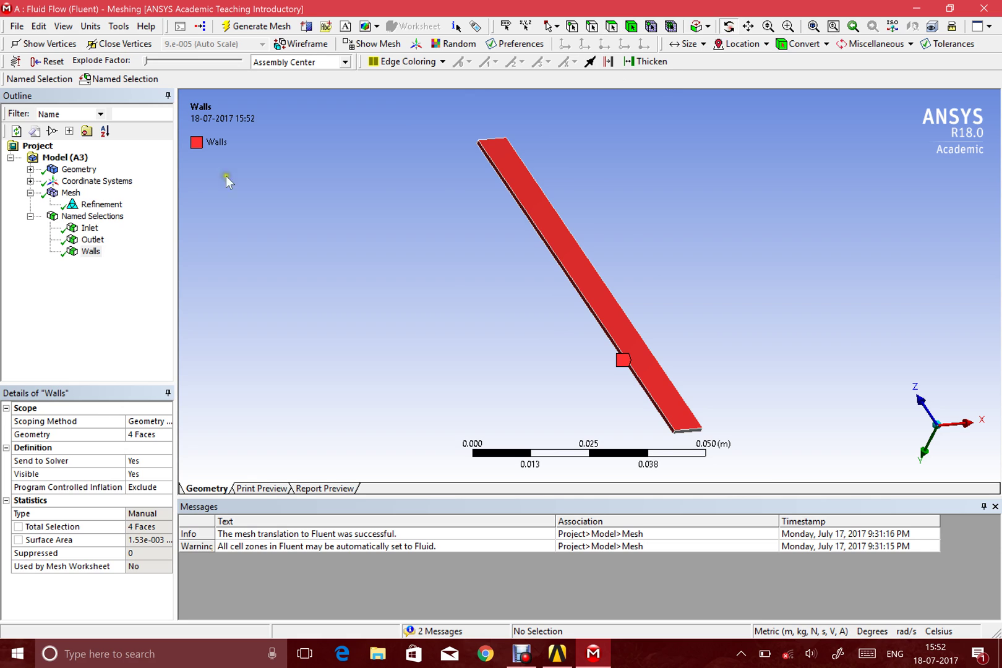
{"action": "left_click", "coordinate": [91, 251]}
{"action": "mouse_move", "coordinate": [644, 294]}
{"action": "left_mouse_down"}
{"action": "mouse_move", "coordinate": [577, 290]}
{"action": "mouse_move", "coordinate": [530, 259]}
{"action": "mouse_move", "coordinate": [593, 273]}
{"action": "mouse_move", "coordinate": [602, 246]}
{"action": "mouse_move", "coordinate": [632, 287]}
{"action": "left_mouse_up"}
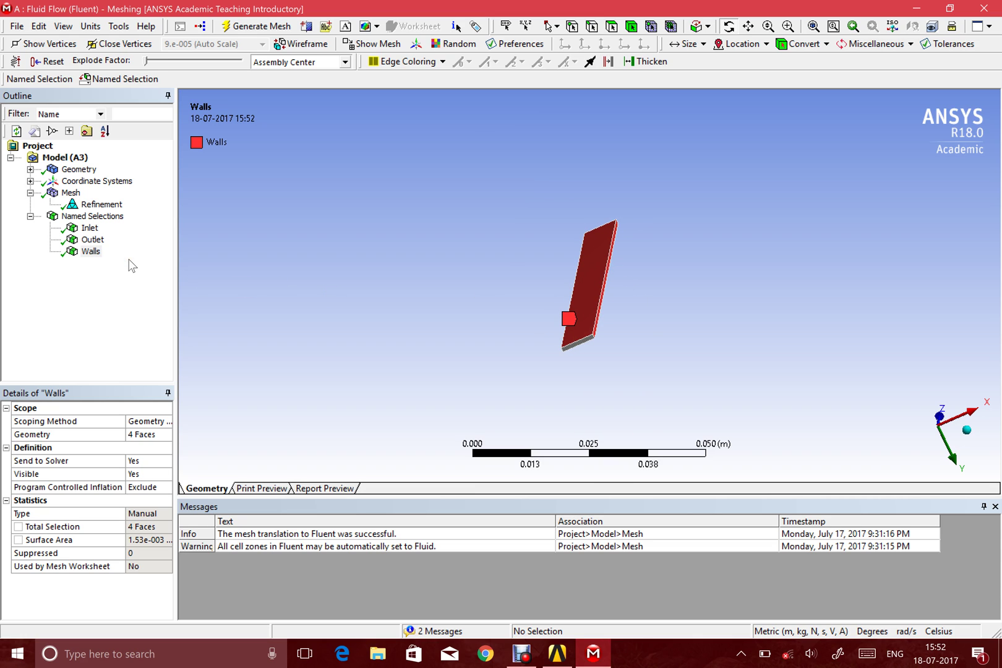
Step: Close Meshing, cancel the Setup edit, and launch Fluent from the Solution cell with existing data
{"action": "left_click", "coordinate": [984, 9]}
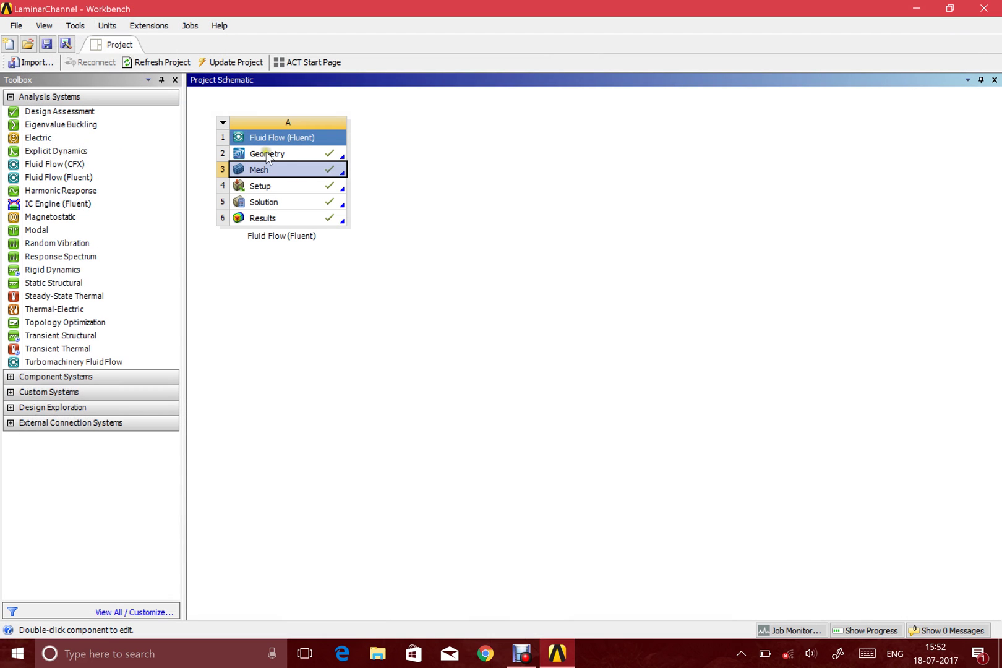
{"action": "double_click", "coordinate": [272, 186]}
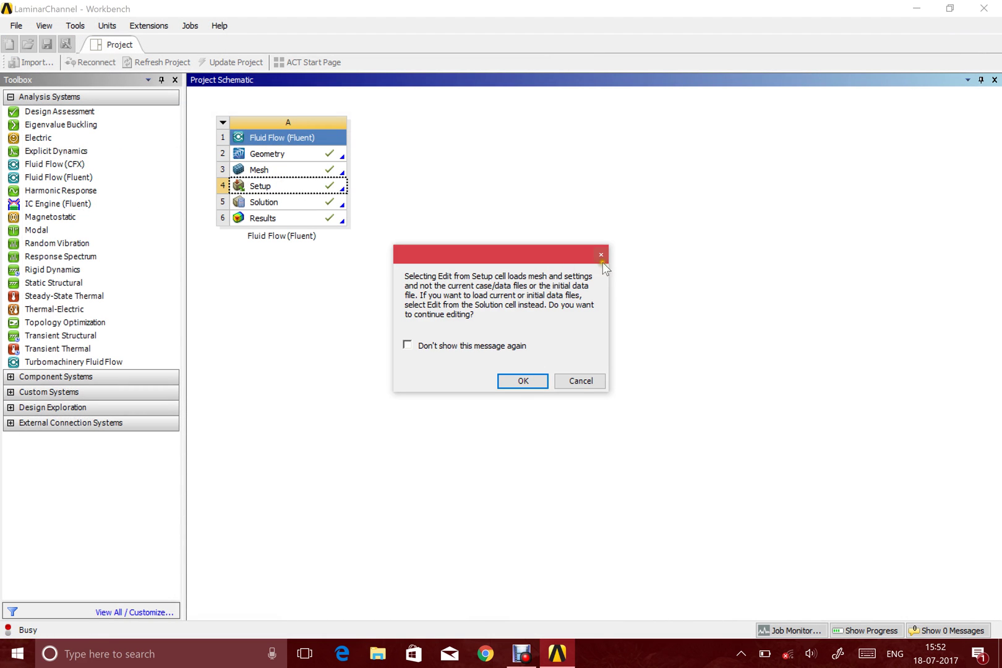
{"action": "left_click", "coordinate": [601, 256]}
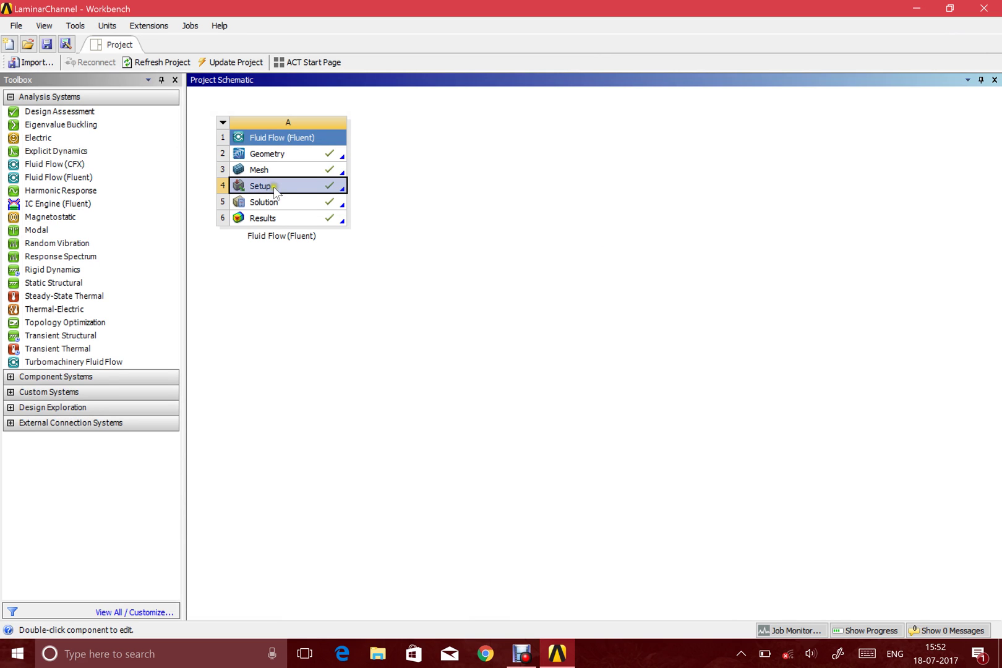
{"action": "double_click", "coordinate": [276, 202]}
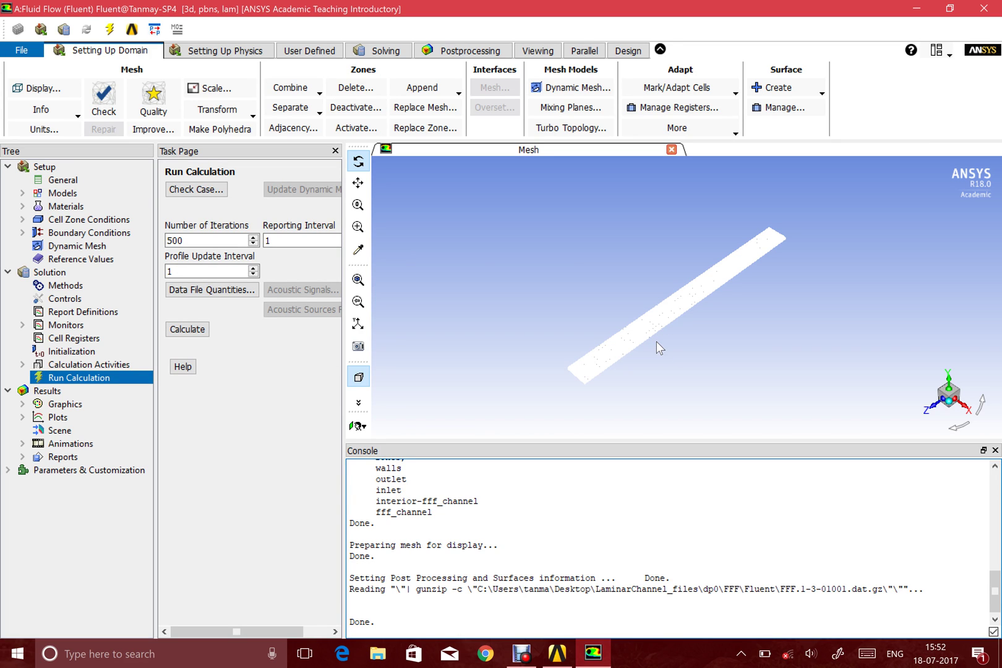
Step: Review the models and water's density 1000 and viscosity 0.001, then view the fff_channel fluid zone
{"action": "left_click", "coordinate": [73, 182]}
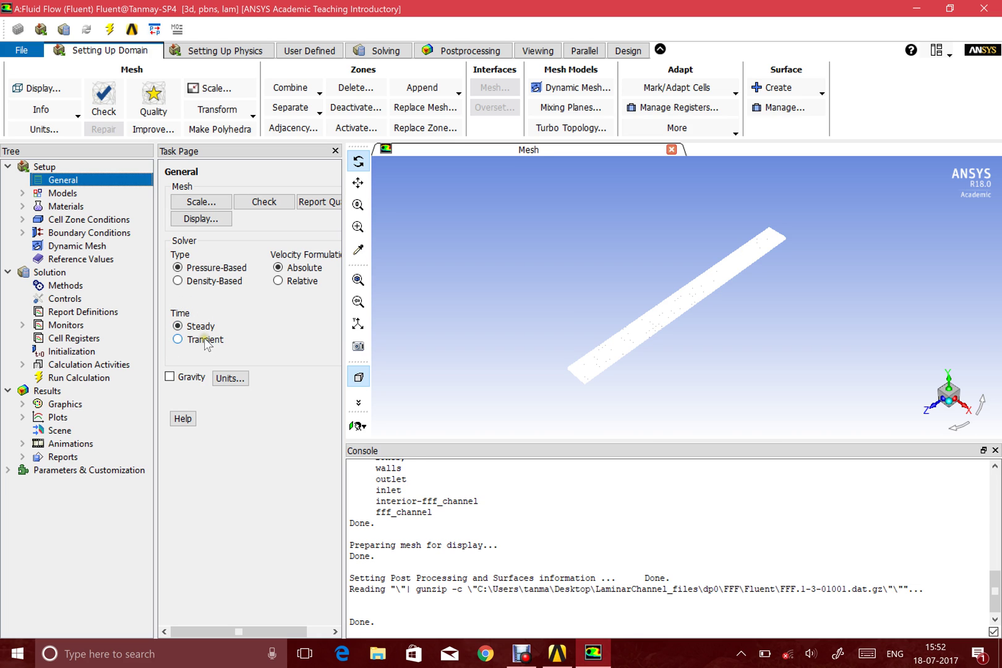
{"action": "double_click", "coordinate": [70, 193]}
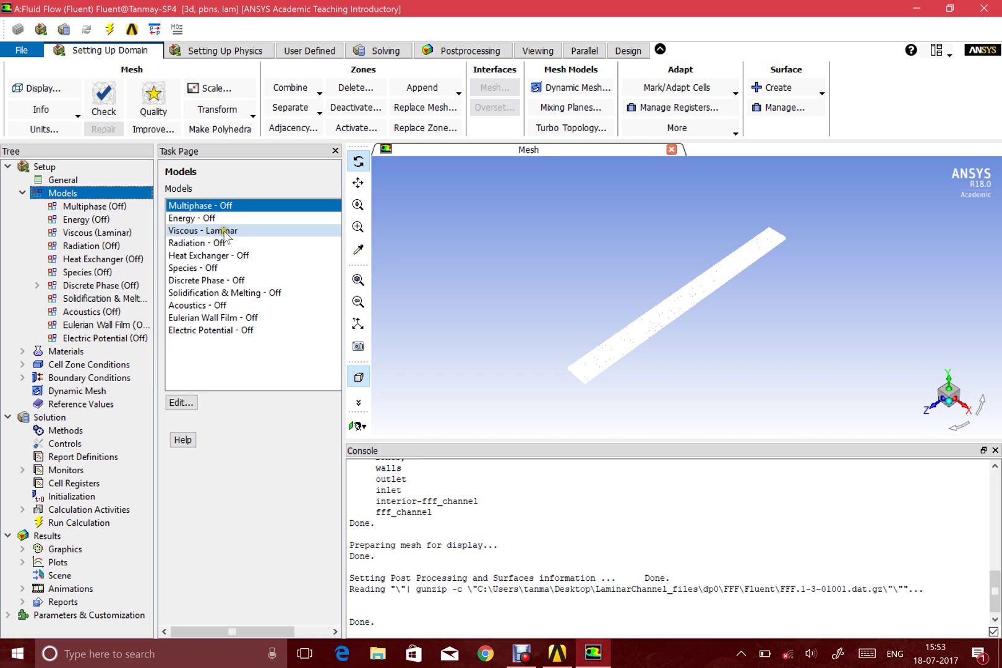
{"action": "double_click", "coordinate": [68, 351]}
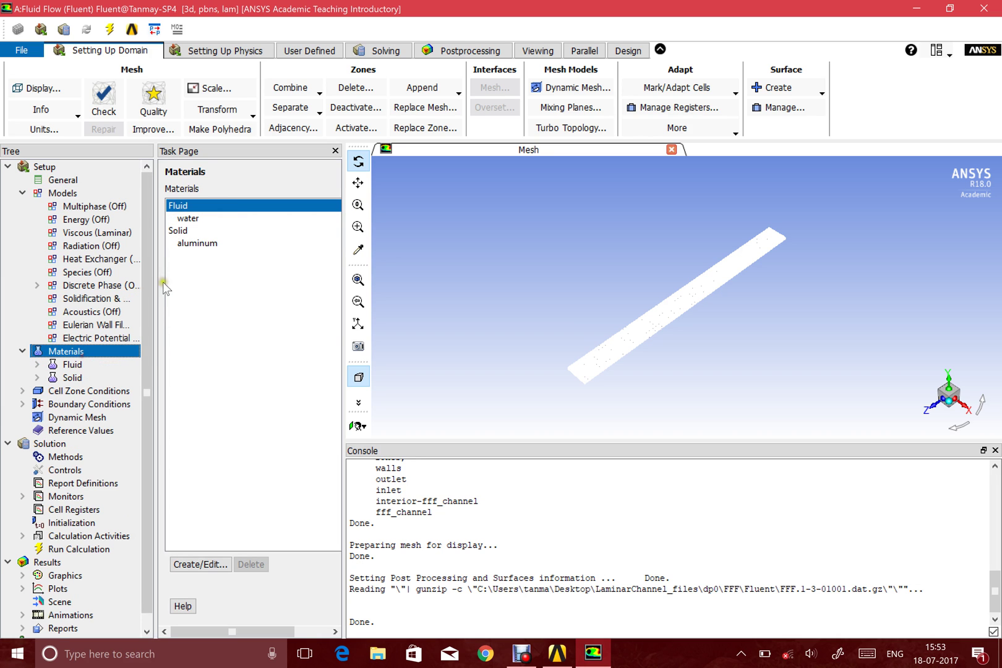
{"action": "double_click", "coordinate": [192, 219]}
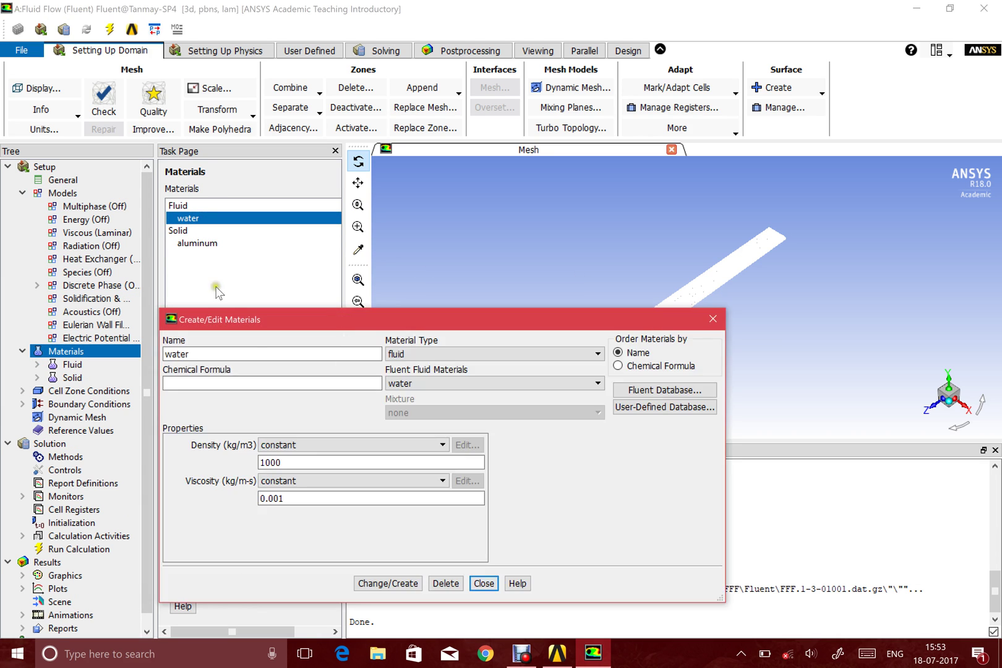
{"action": "left_click_drag", "start_coordinate": [301, 464], "coordinate": [254, 462]}
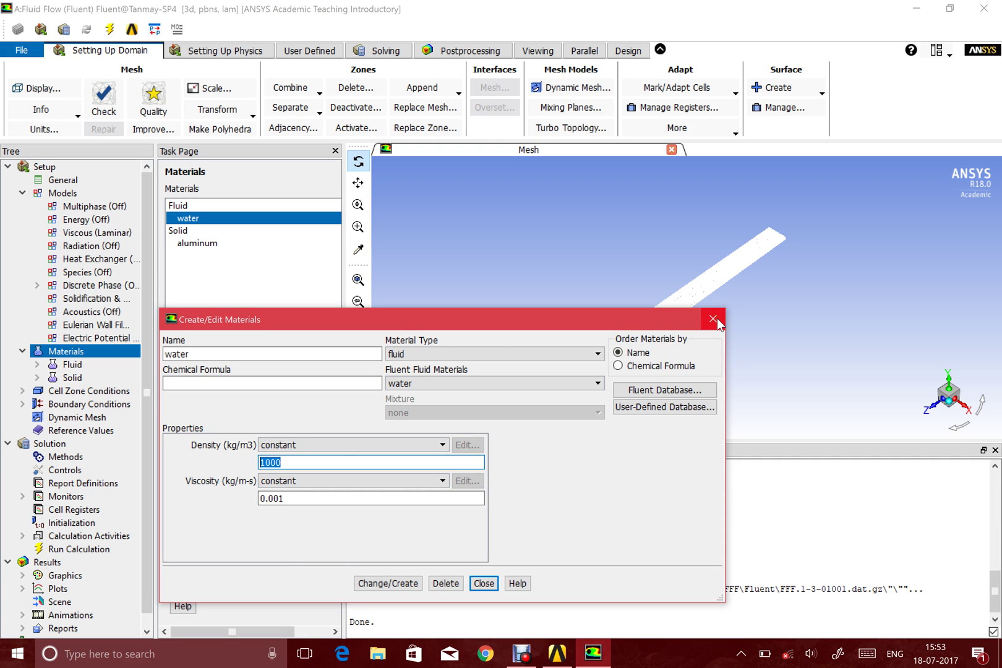
{"action": "left_click", "coordinate": [715, 320]}
{"action": "left_click", "coordinate": [84, 389]}
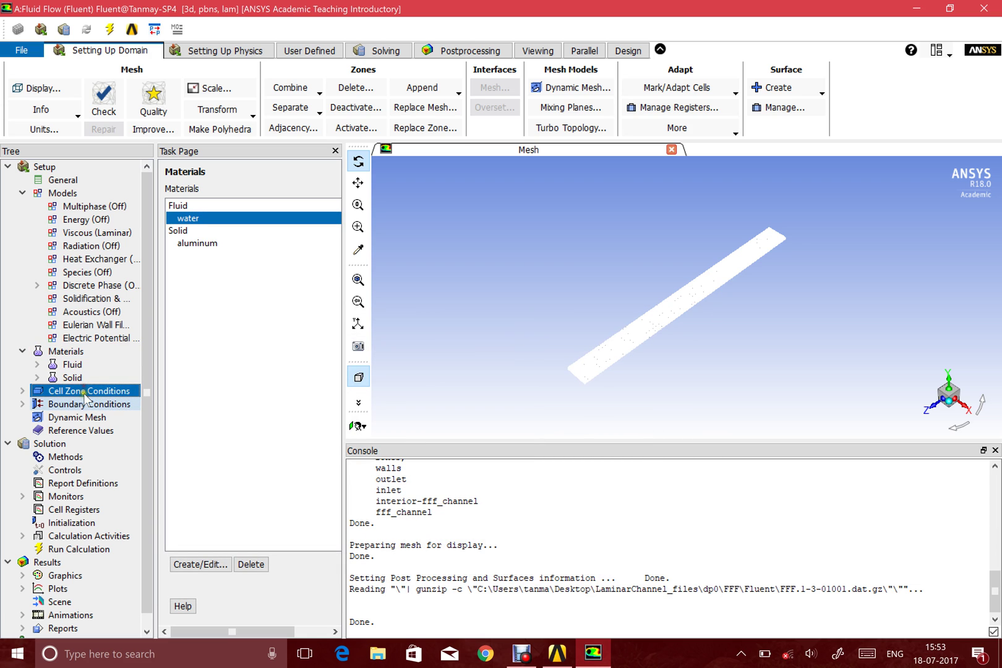
{"action": "left_click", "coordinate": [195, 214]}
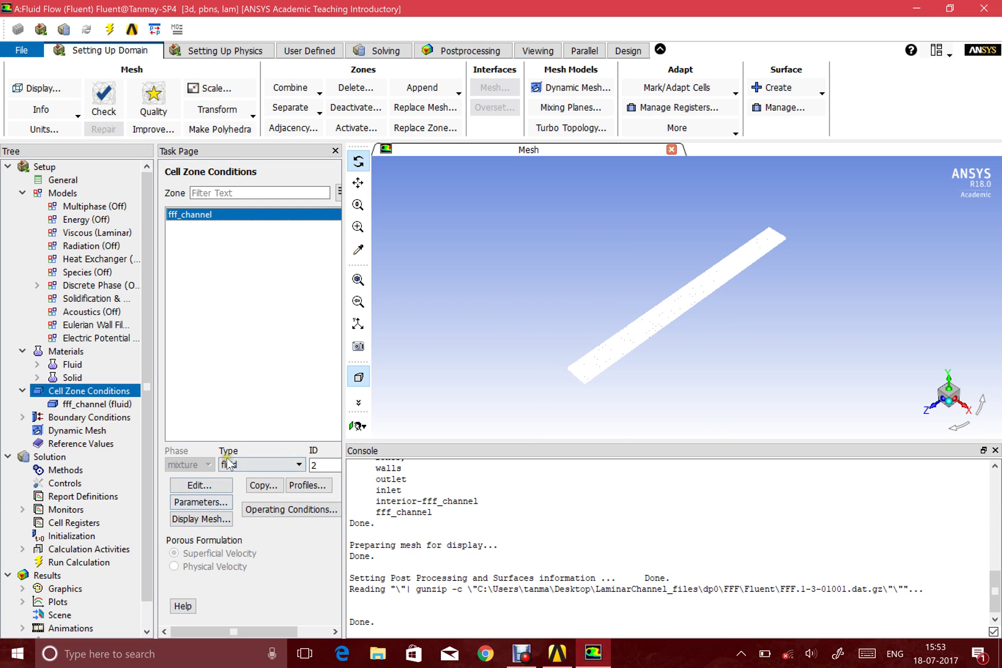
Step: Check that the inlet boundary has a velocity magnitude of 1 m/s, without changing it
{"action": "left_click", "coordinate": [93, 417]}
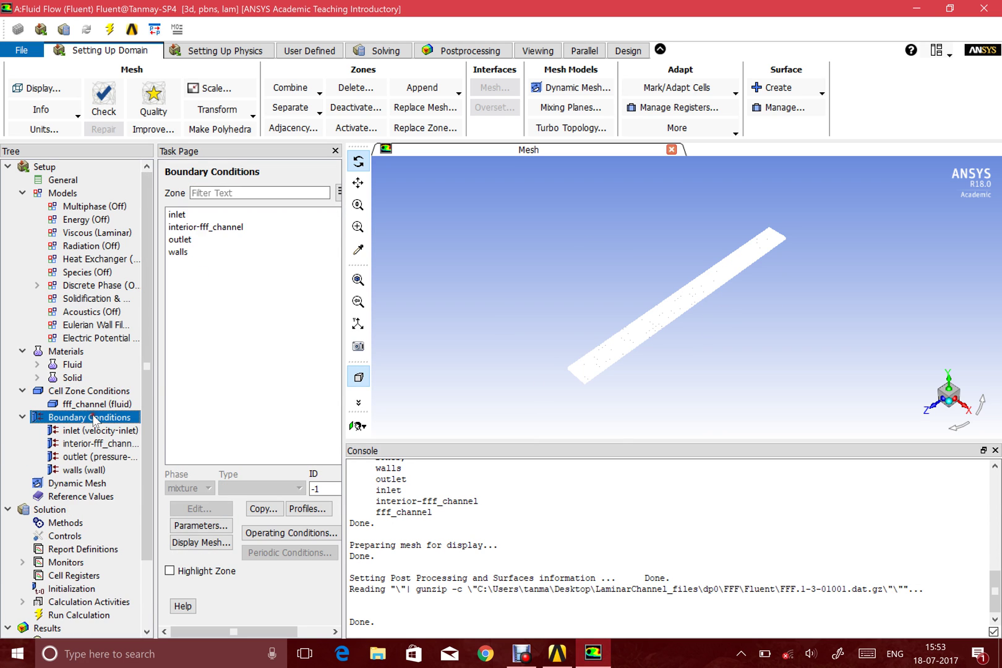
{"action": "left_click", "coordinate": [194, 215]}
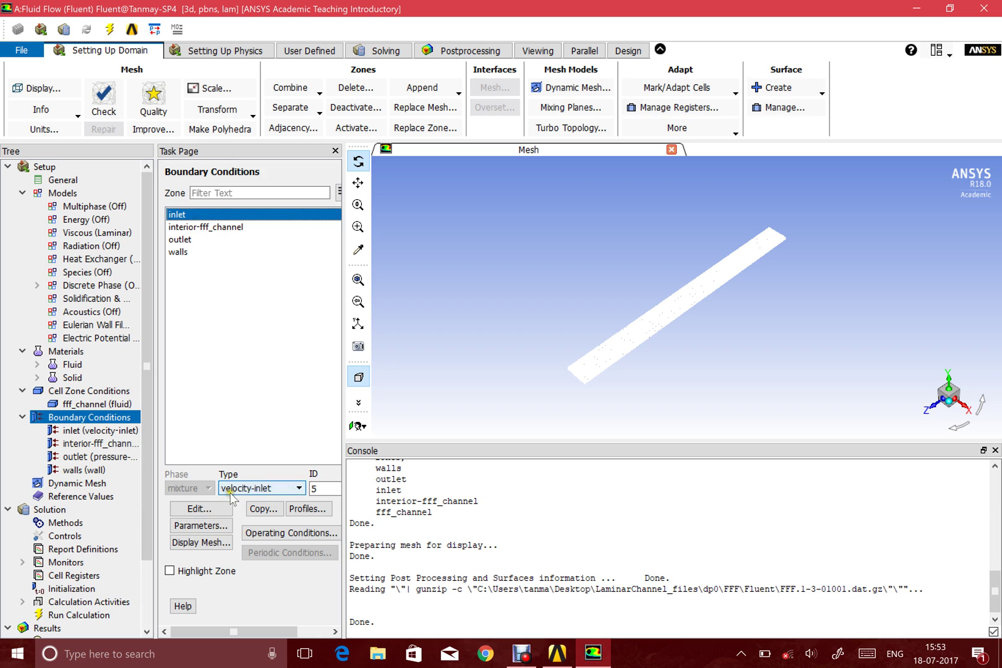
{"action": "left_click", "coordinate": [214, 508]}
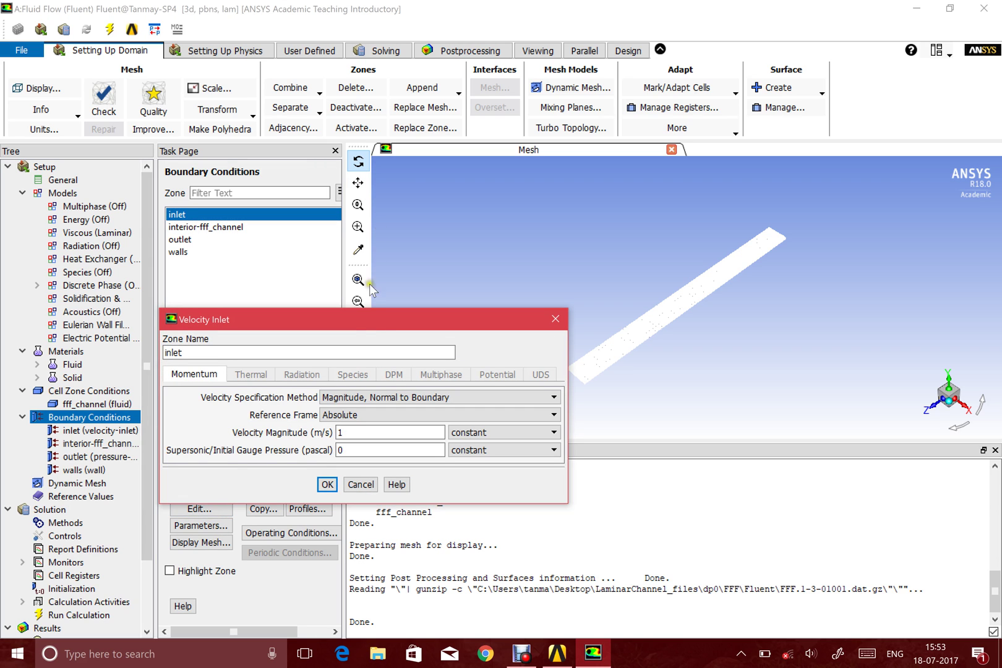
{"action": "left_click_drag", "start_coordinate": [369, 315], "coordinate": [341, 237]}
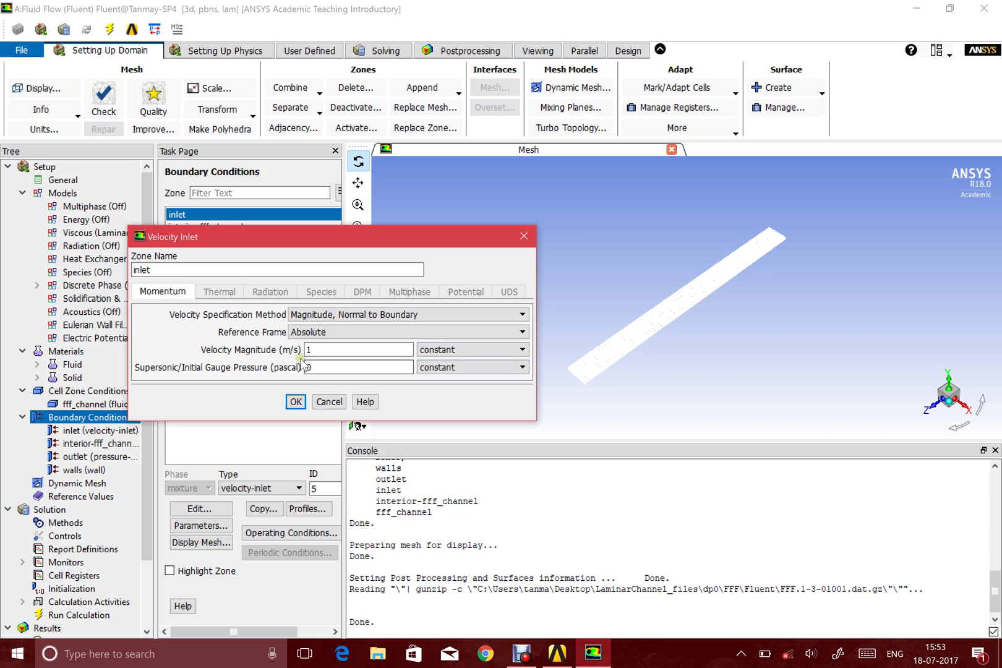
{"action": "left_click", "coordinate": [322, 350]}
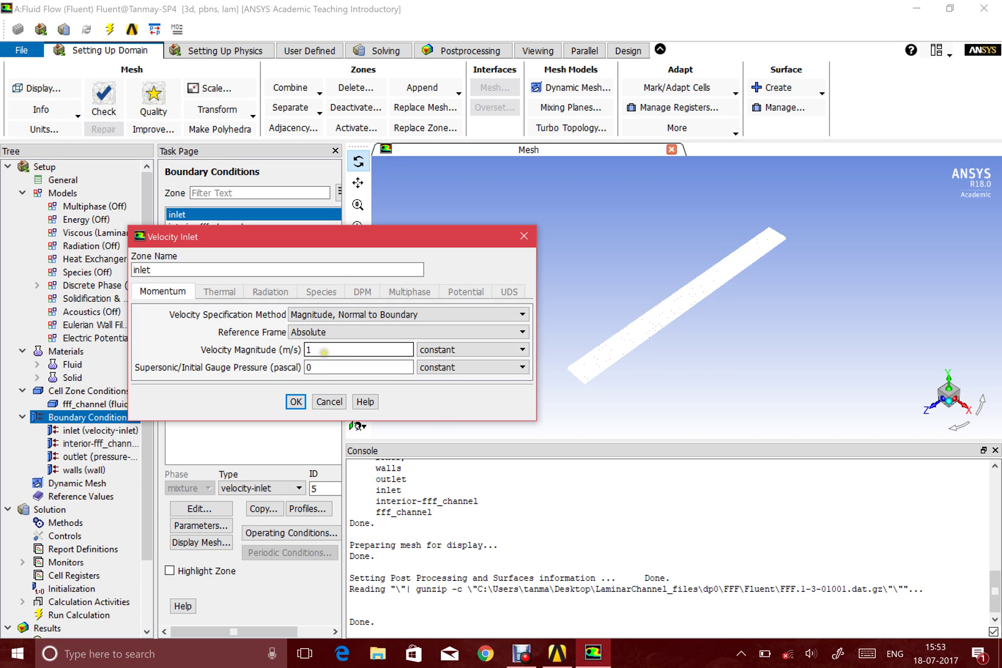
{"action": "left_click_drag", "start_coordinate": [337, 349], "coordinate": [303, 348]}
{"action": "left_click", "coordinate": [523, 235]}
Step: Check the outlet and walls zones, then review SIMPLE coupling with second-order solution methods
{"action": "scroll", "coordinate": [61, 495], "scroll_direction": "down", "scroll_amount": 2}
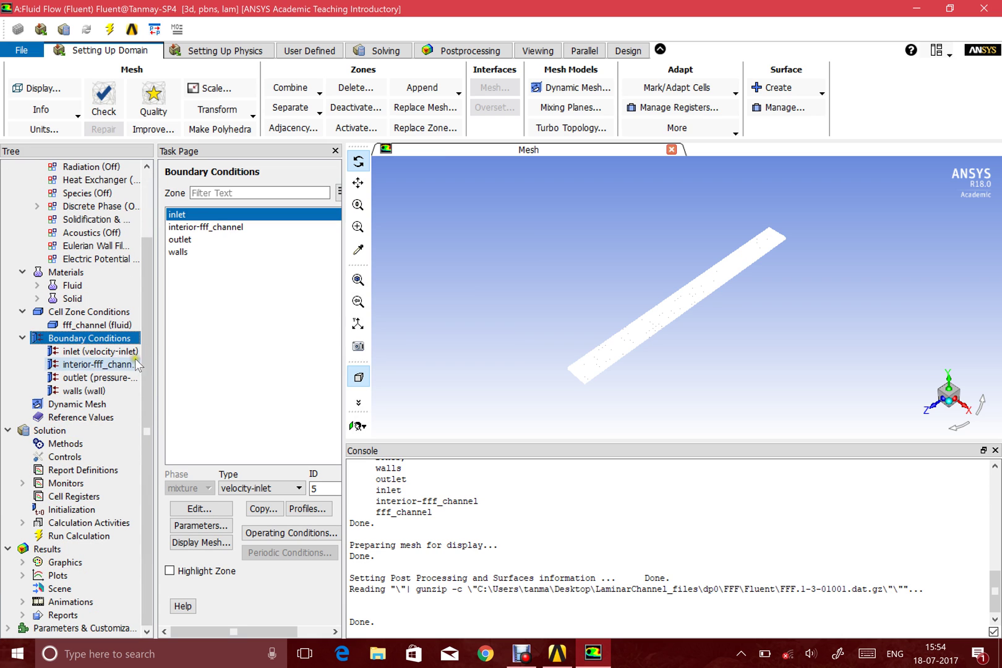
{"action": "left_click", "coordinate": [185, 239]}
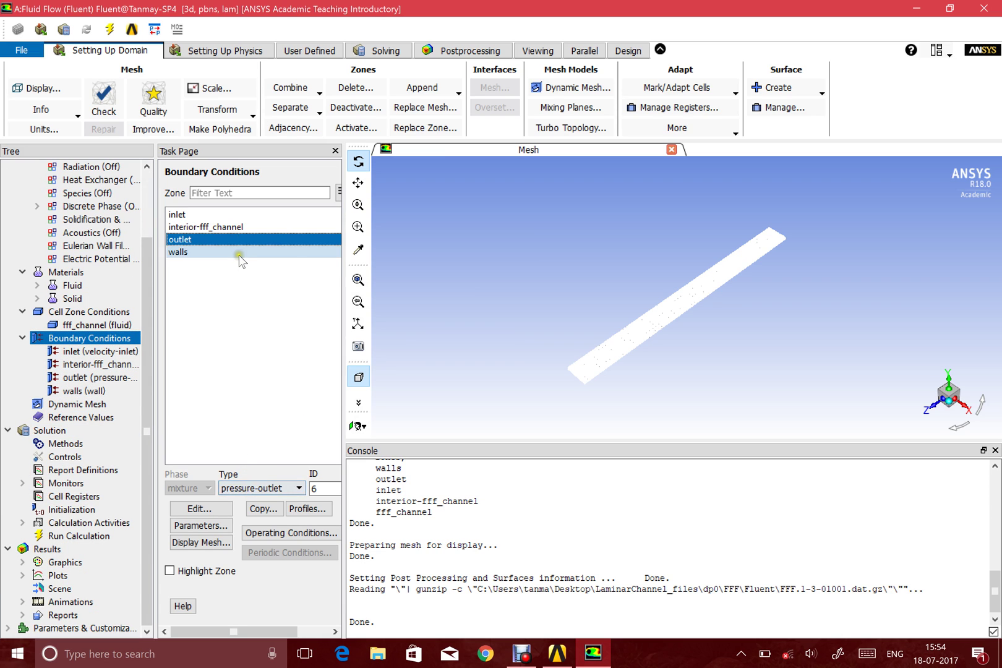
{"action": "left_click_drag", "start_coordinate": [228, 227], "coordinate": [212, 253]}
{"action": "left_click", "coordinate": [210, 240]}
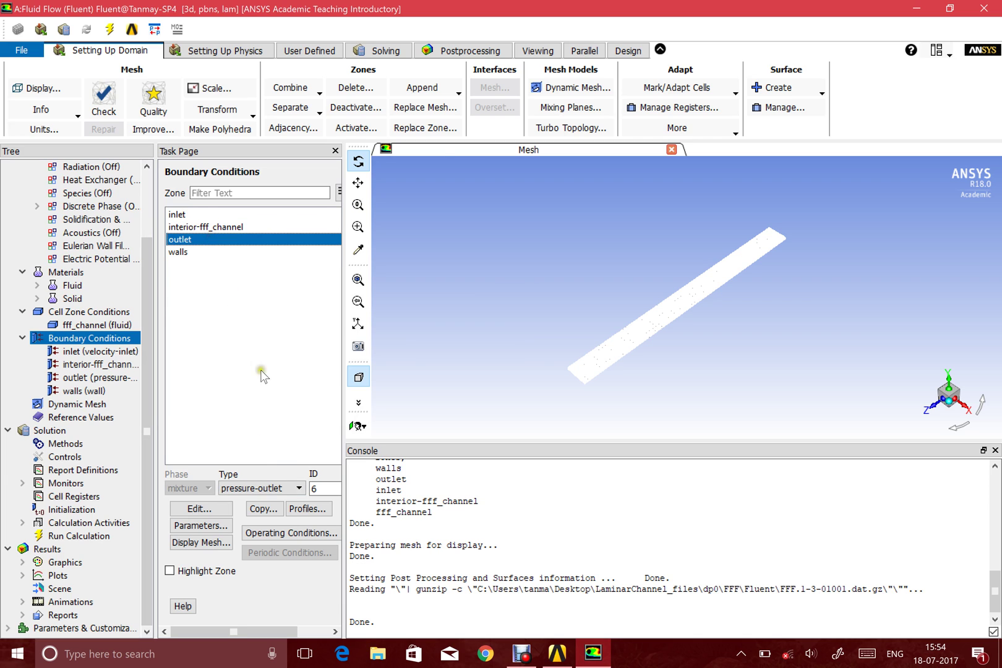
{"action": "left_click", "coordinate": [86, 440]}
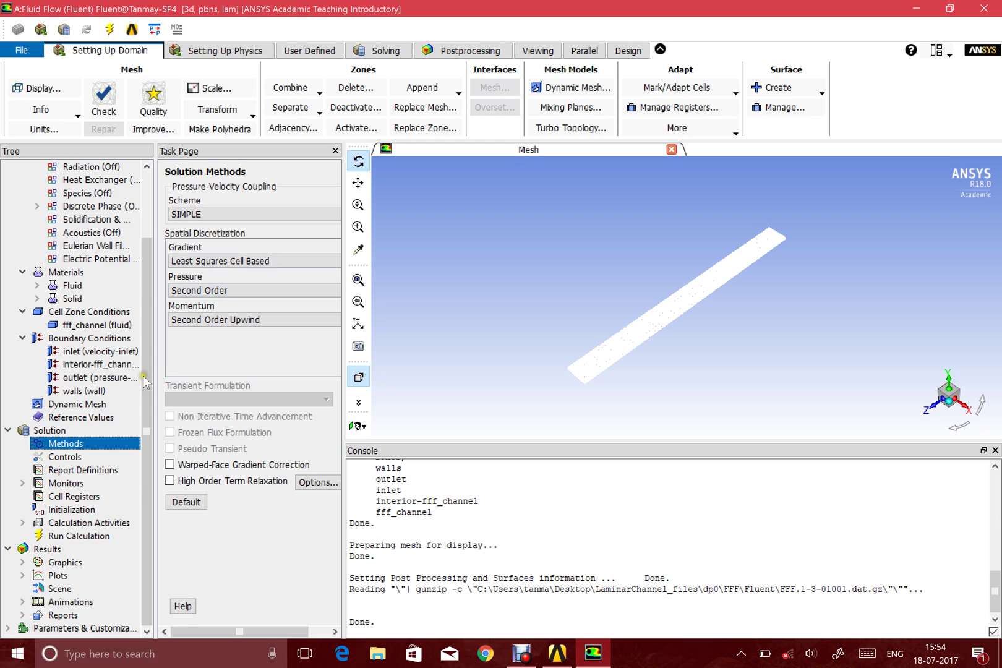
Step: Review the initialization and 500-iteration Run Calculation settings, then quit Fluent
{"action": "left_click", "coordinate": [106, 510]}
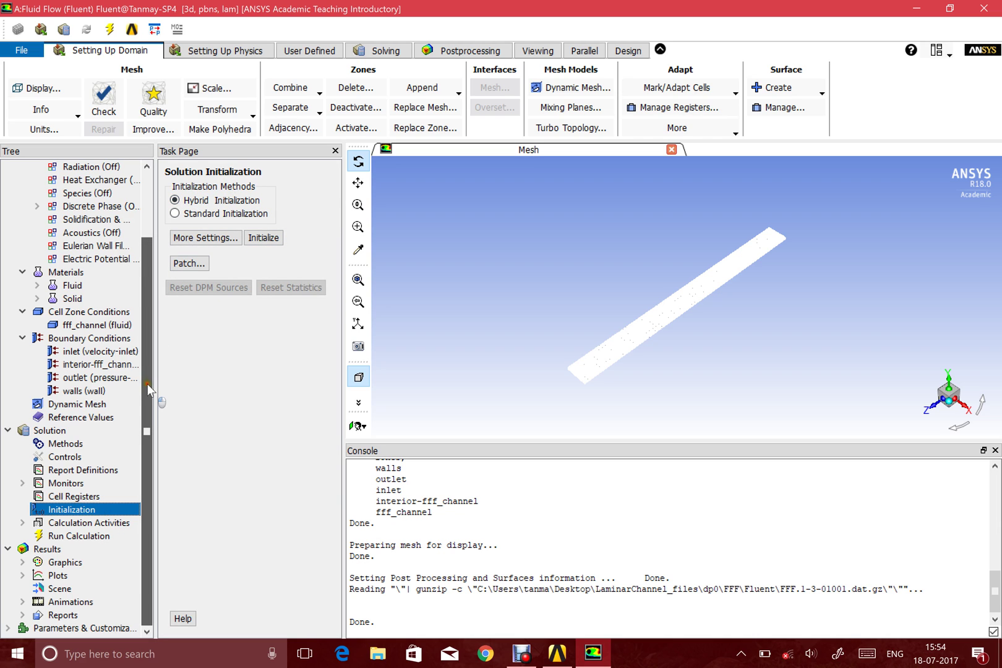
{"action": "left_click", "coordinate": [108, 534]}
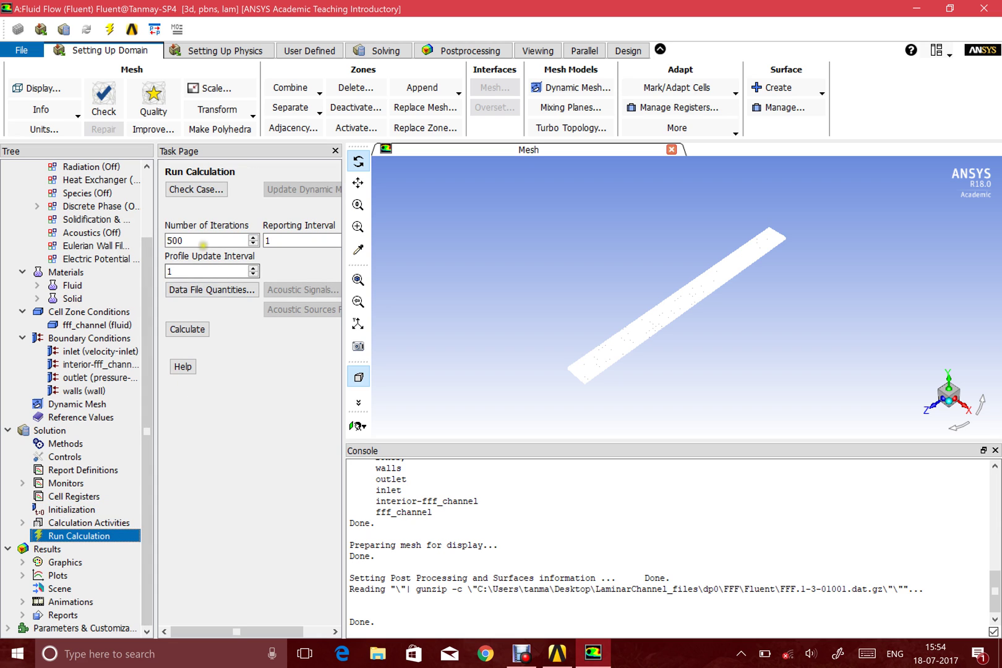
{"action": "left_click", "coordinate": [203, 241]}
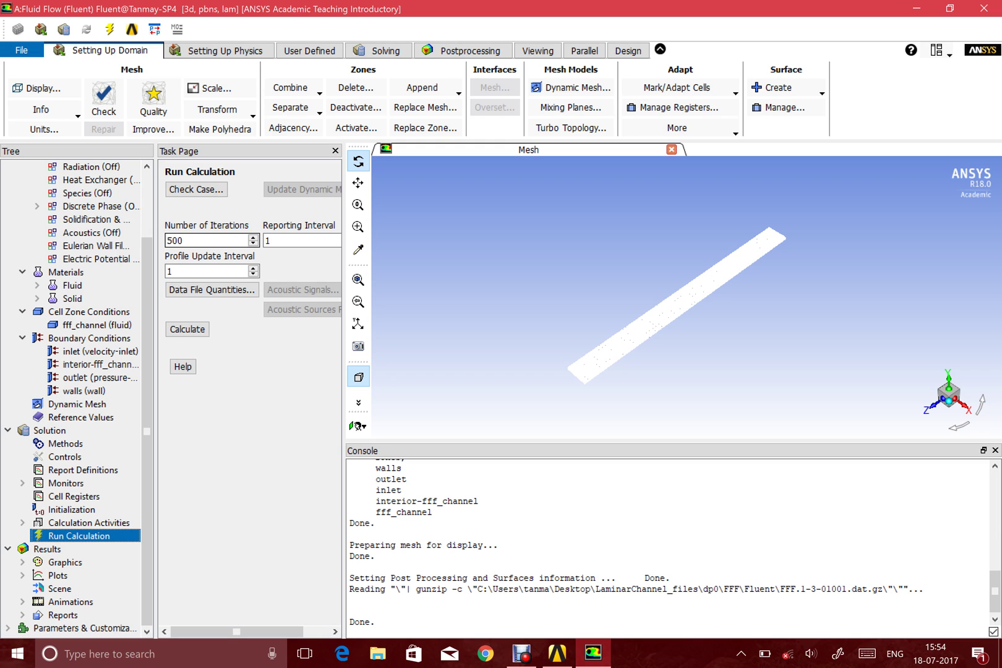
{"action": "left_click", "coordinate": [193, 243]}
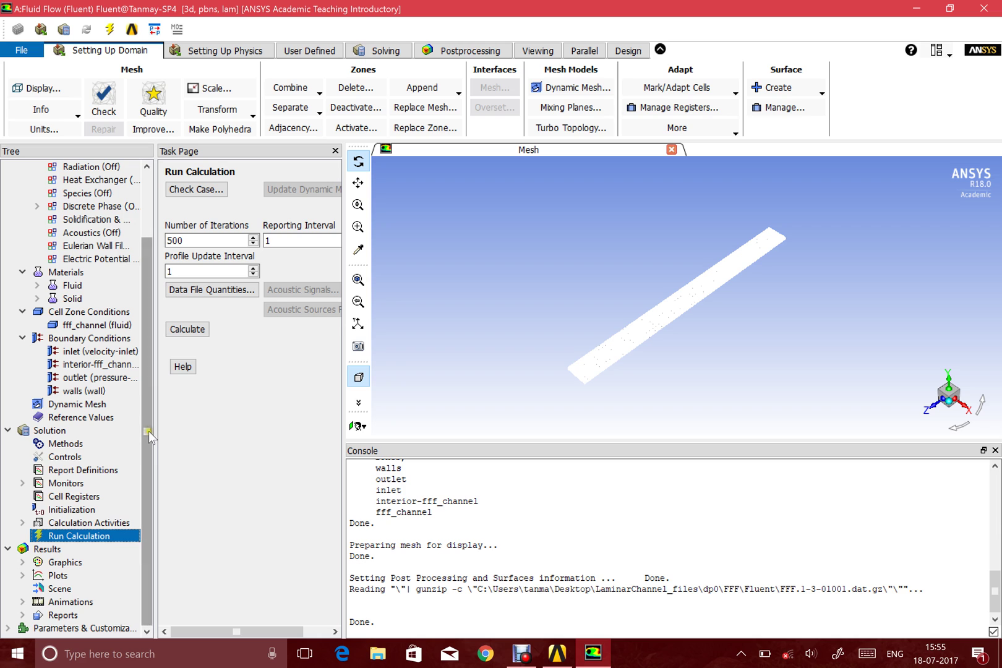
{"action": "left_click_drag", "start_coordinate": [149, 431], "coordinate": [144, 465]}
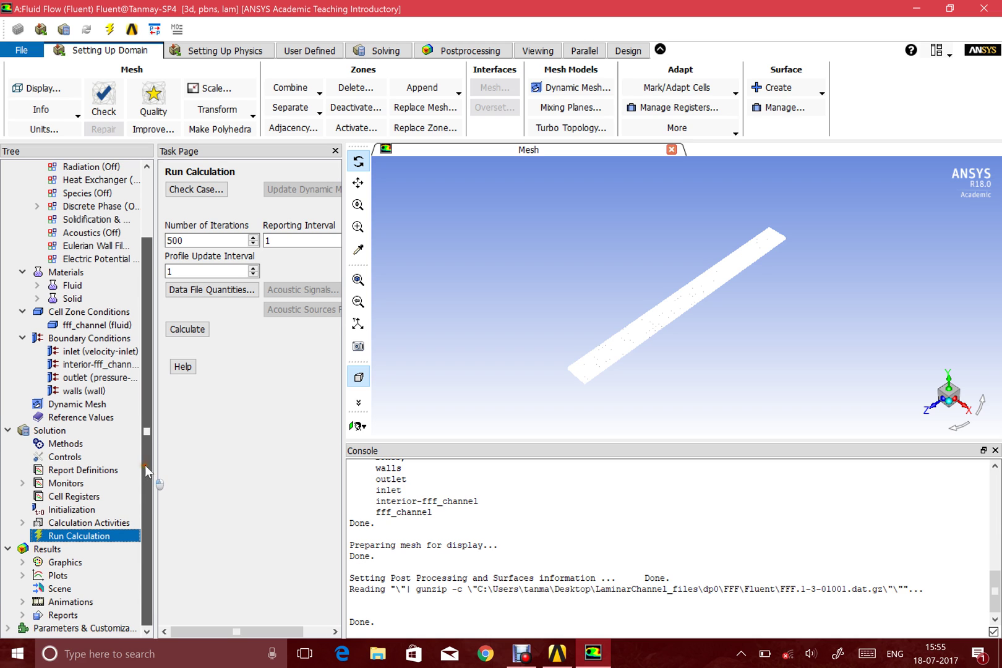
{"action": "left_click", "coordinate": [983, 16]}
Step: Confirm quitting Fluent and open the results in CFD-Post, showing the pressure volume rendering
{"action": "left_click", "coordinate": [525, 349]}
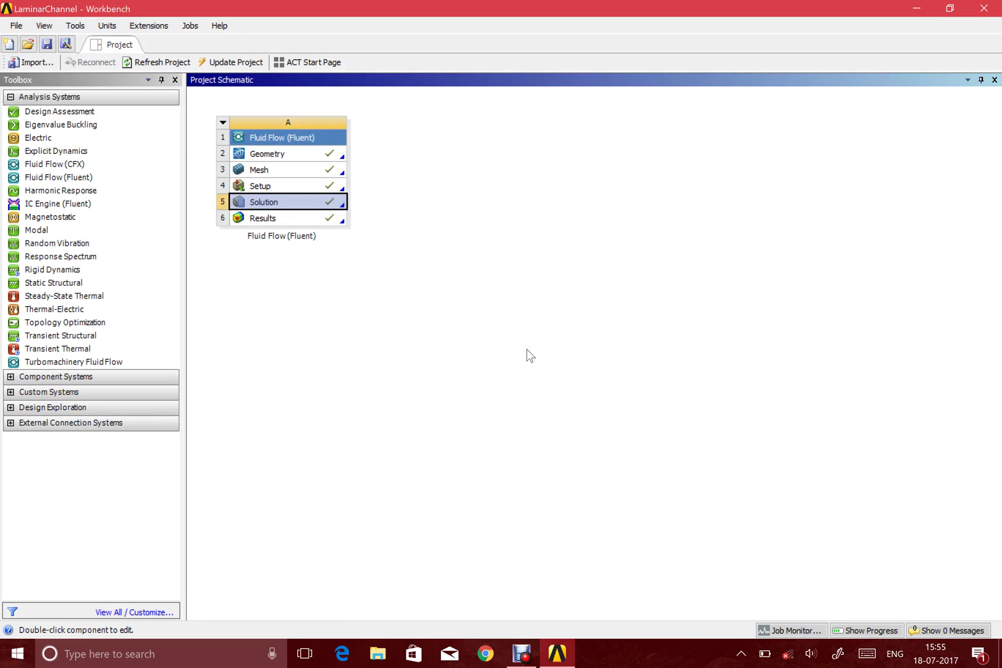
{"action": "double_click", "coordinate": [293, 219]}
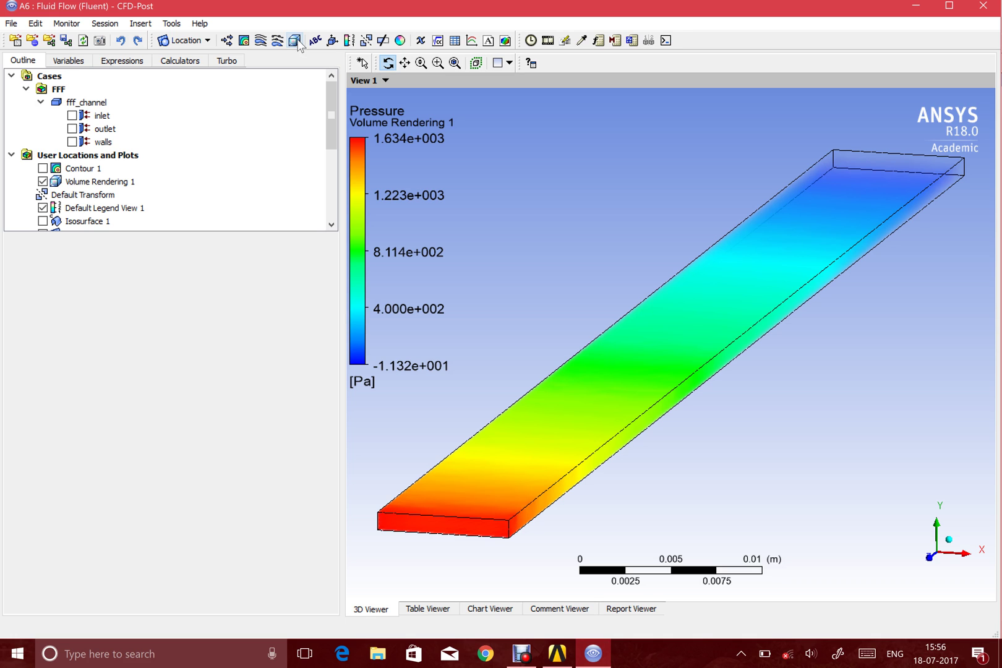
Step: Hide the pressure volume rendering and show Plane 1 inside the channel's wireframe outline
{"action": "scroll", "coordinate": [181, 156], "scroll_direction": "down", "scroll_amount": 2}
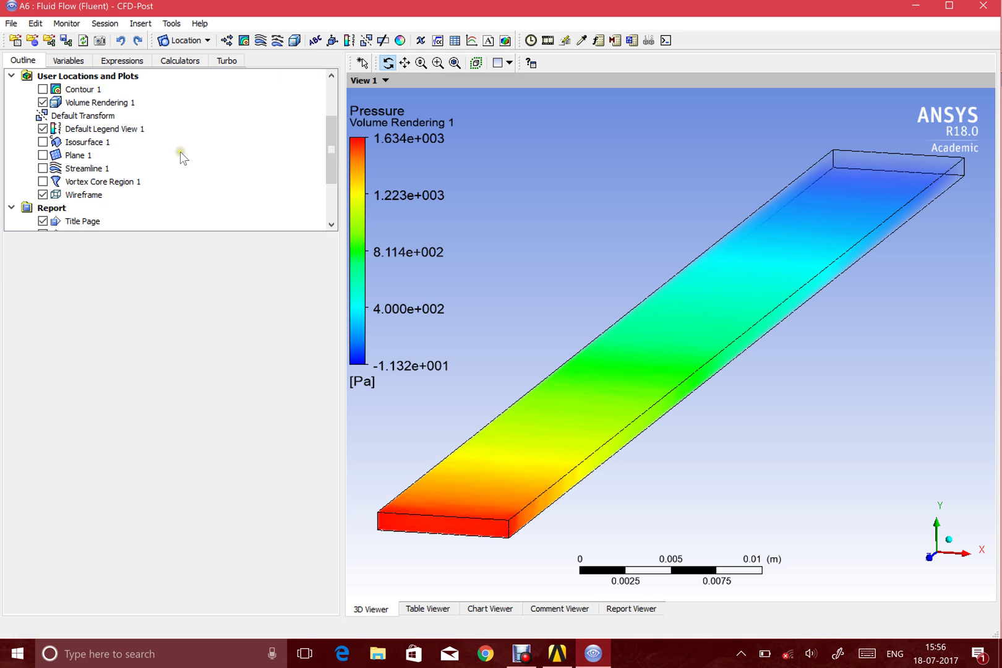
{"action": "left_click", "coordinate": [43, 194]}
{"action": "scroll", "coordinate": [123, 127], "scroll_direction": "up", "scroll_amount": 1}
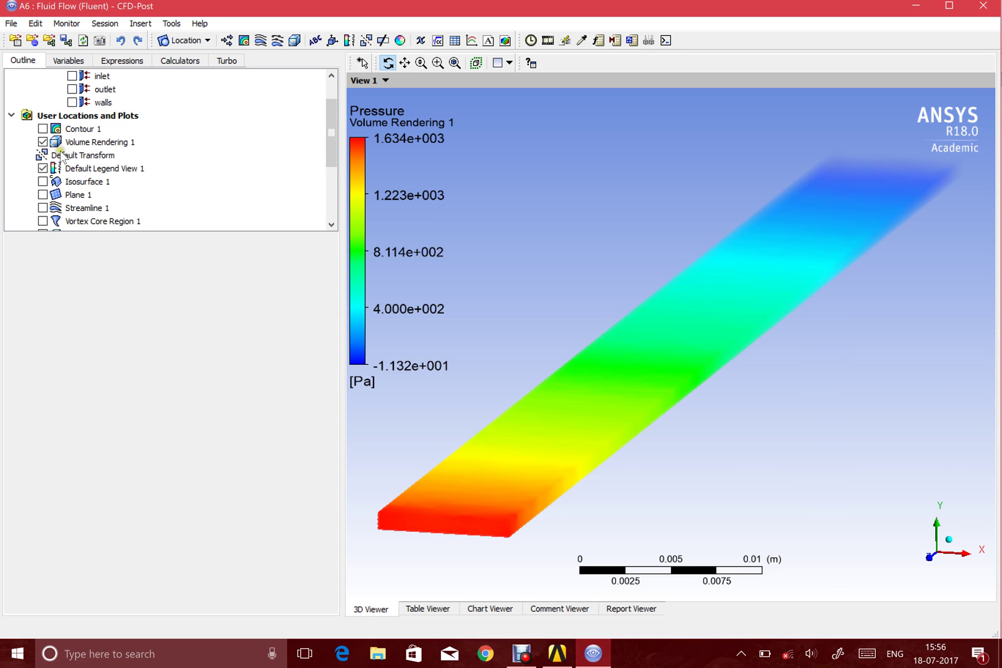
{"action": "left_click", "coordinate": [43, 141]}
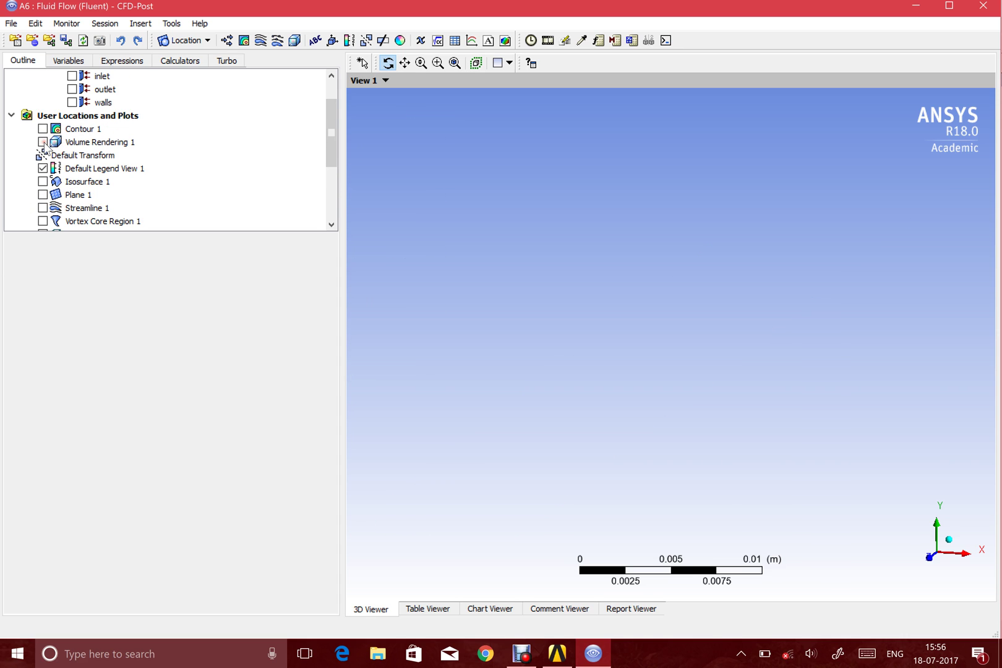
{"action": "left_click", "coordinate": [42, 195]}
{"action": "scroll", "coordinate": [134, 186], "scroll_direction": "down", "scroll_amount": 1}
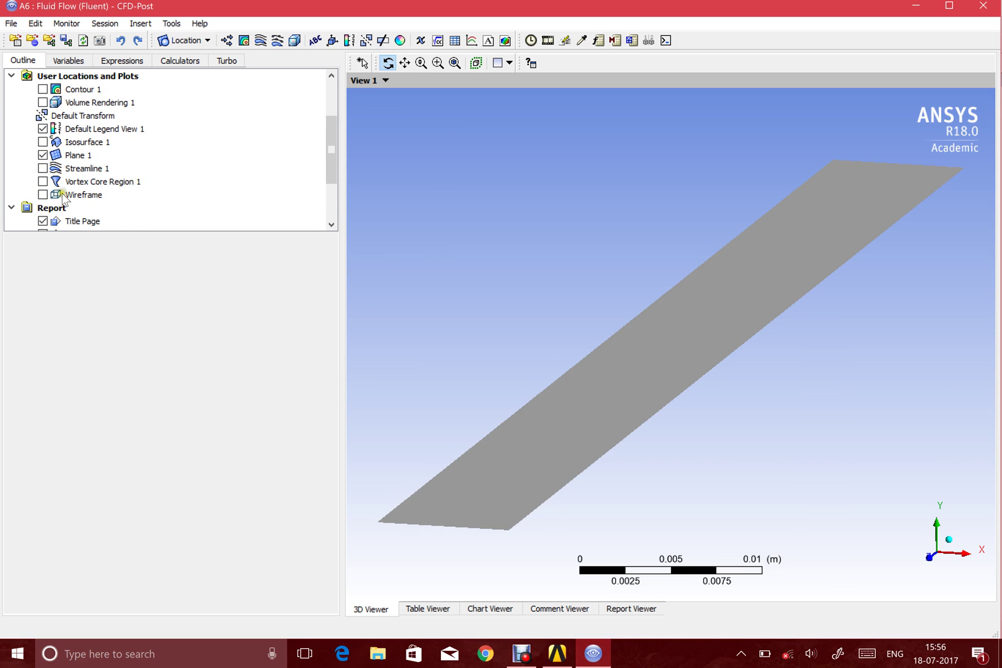
{"action": "left_click", "coordinate": [43, 195]}
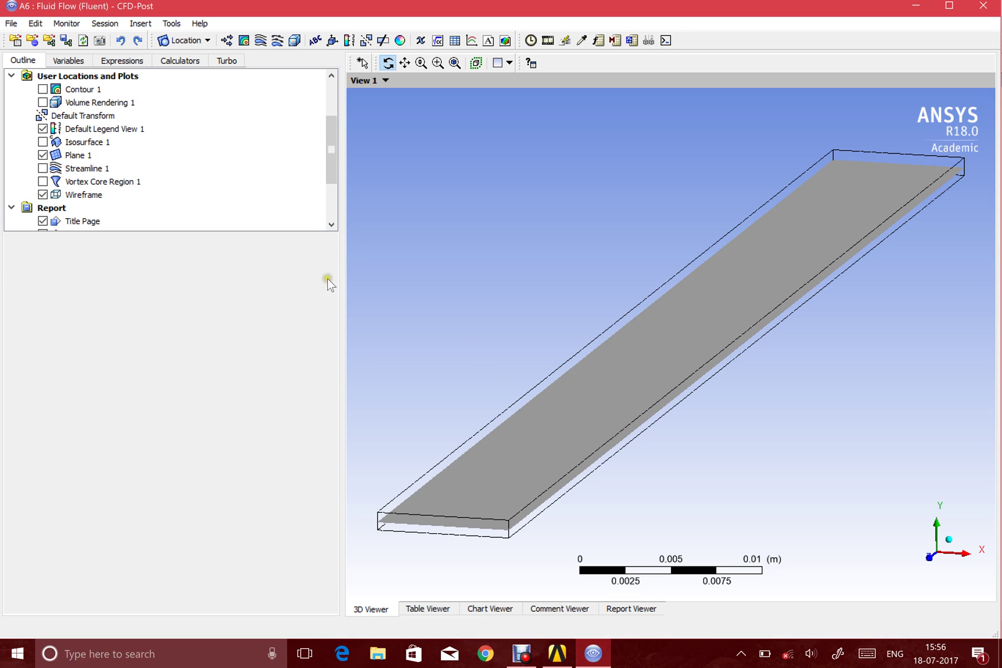
{"action": "scroll", "coordinate": [156, 125], "scroll_direction": "up", "scroll_amount": 1}
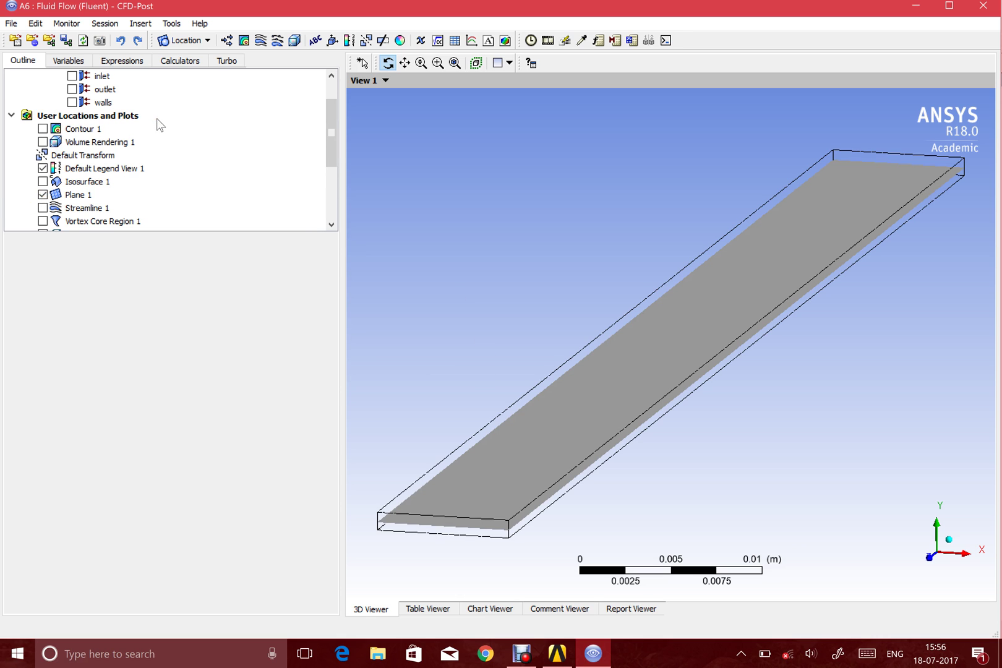
{"action": "scroll", "coordinate": [144, 126], "scroll_direction": "down", "scroll_amount": 1}
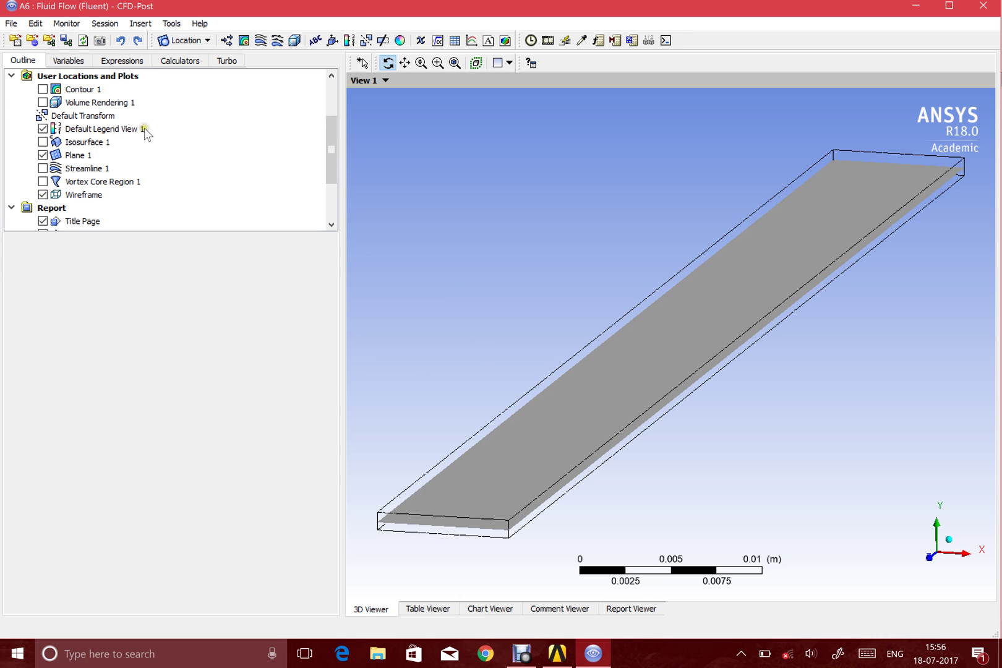
Step: Redefine Plane 1 as a YZ Plane at X = 0.003915 m and apply it
{"action": "double_click", "coordinate": [90, 159]}
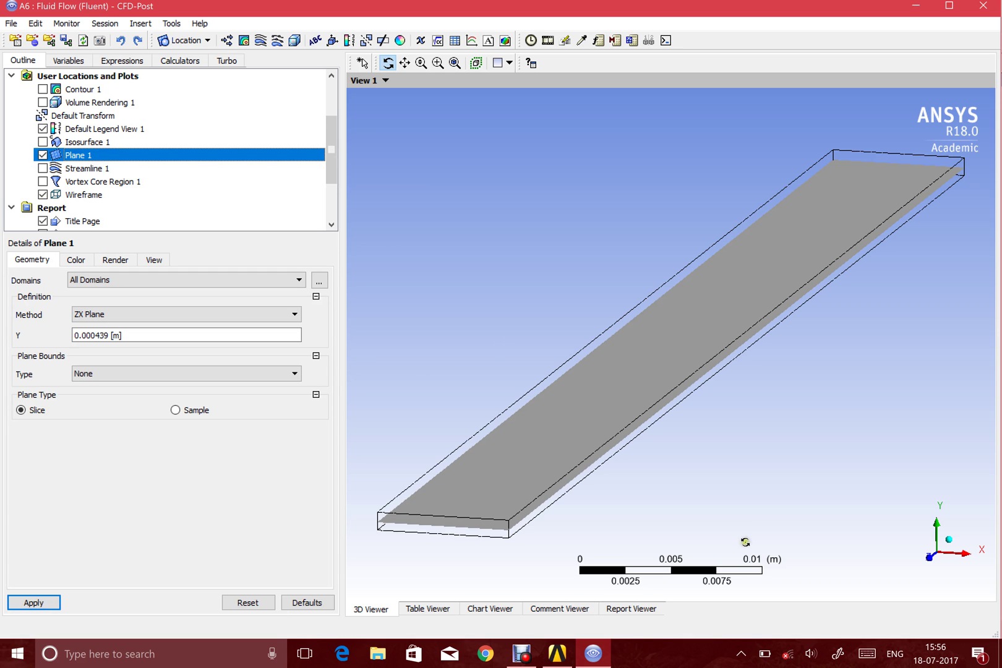
{"action": "left_click", "coordinate": [139, 309]}
{"action": "left_click", "coordinate": [137, 326]}
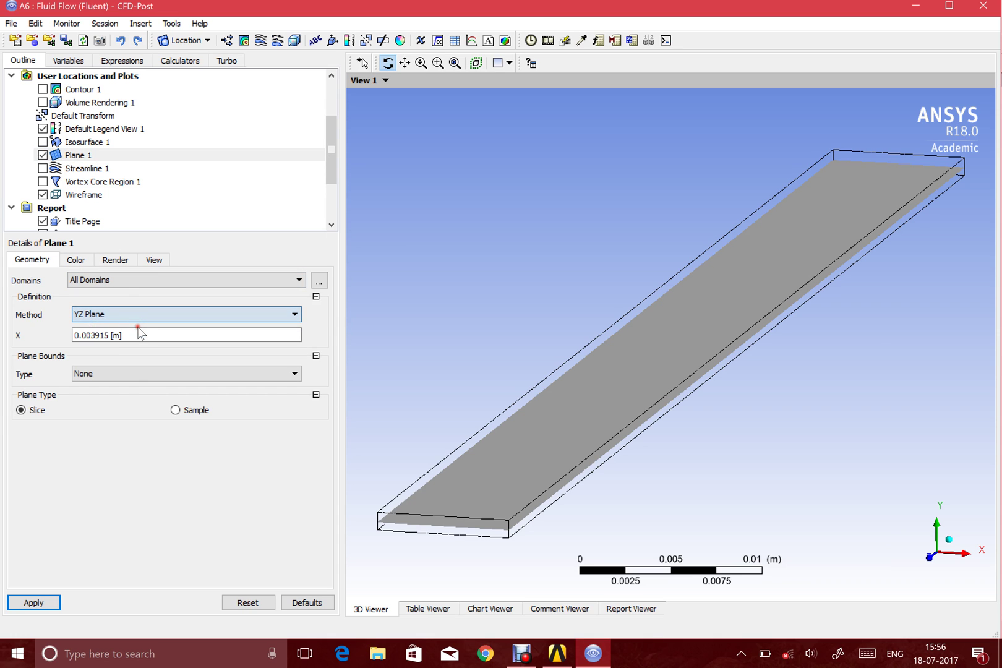
{"action": "left_click", "coordinate": [30, 603]}
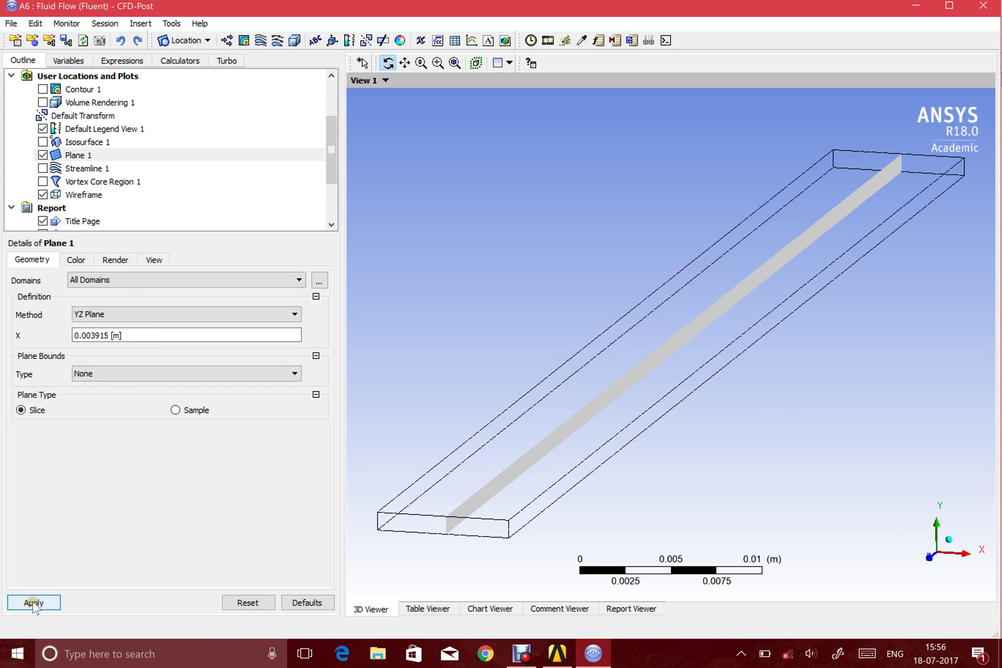
Step: Display Contour 1 on Plane 1 coloured by Velocity (0 to 1.452 m/s) instead of Pressure
{"action": "left_click", "coordinate": [85, 89]}
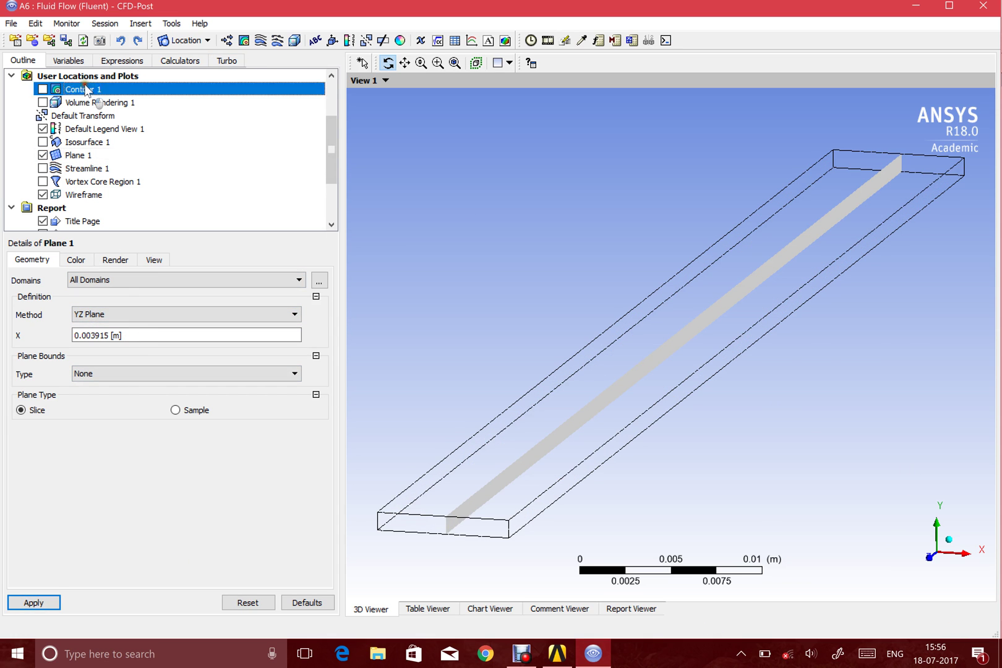
{"action": "left_click", "coordinate": [42, 89]}
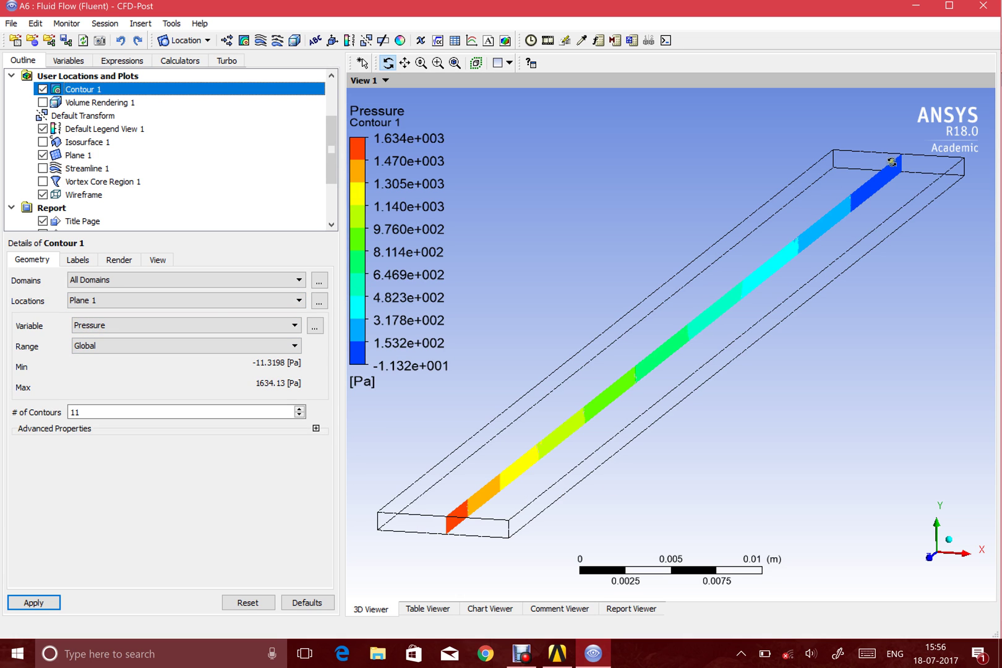
{"action": "left_click", "coordinate": [119, 327]}
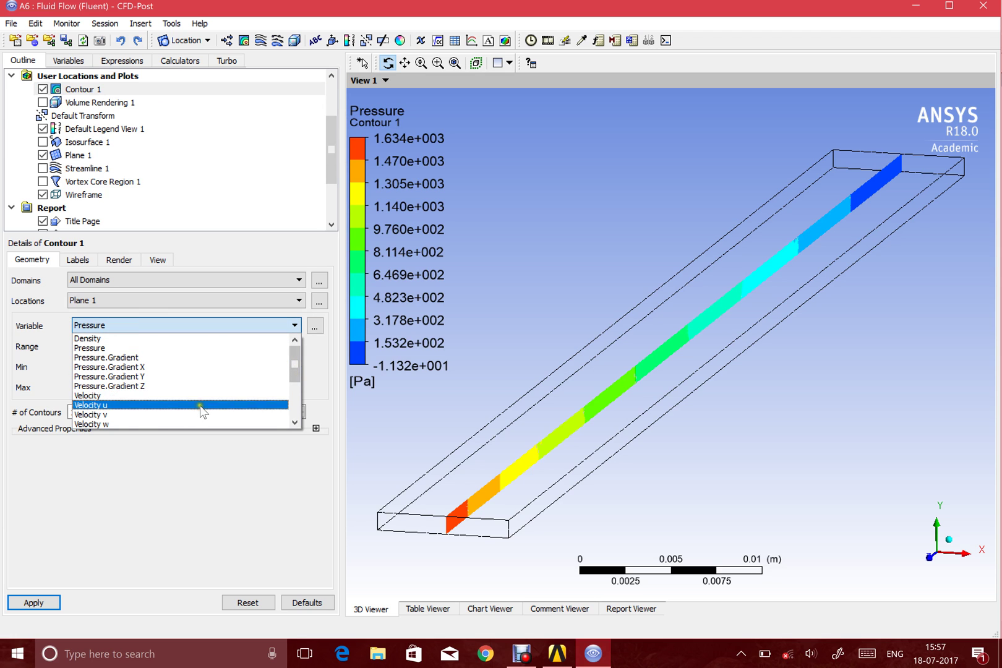
{"action": "left_click", "coordinate": [201, 396]}
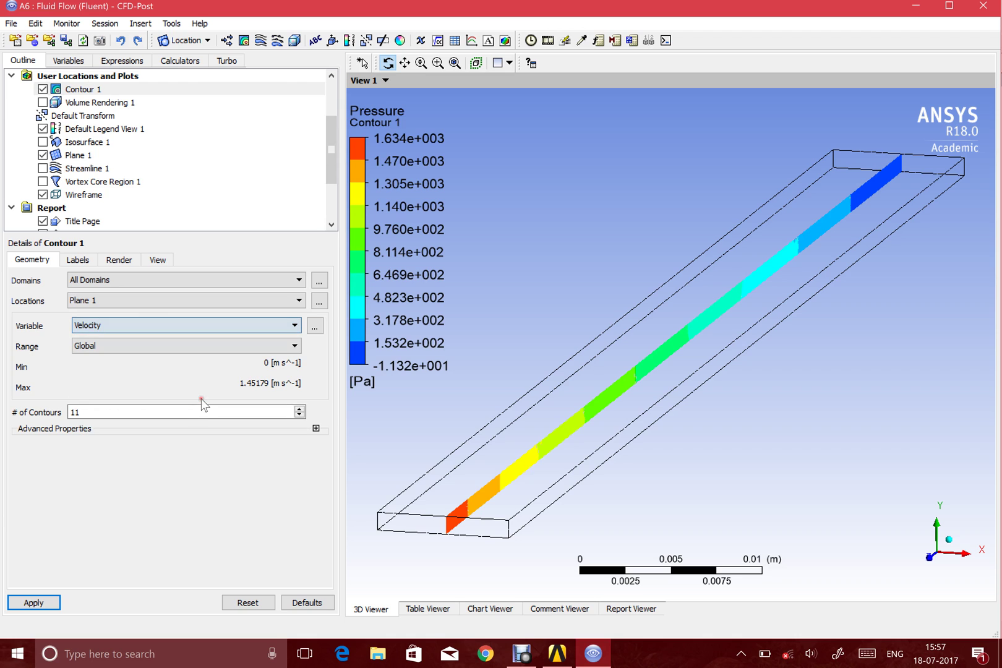
{"action": "left_click", "coordinate": [43, 603]}
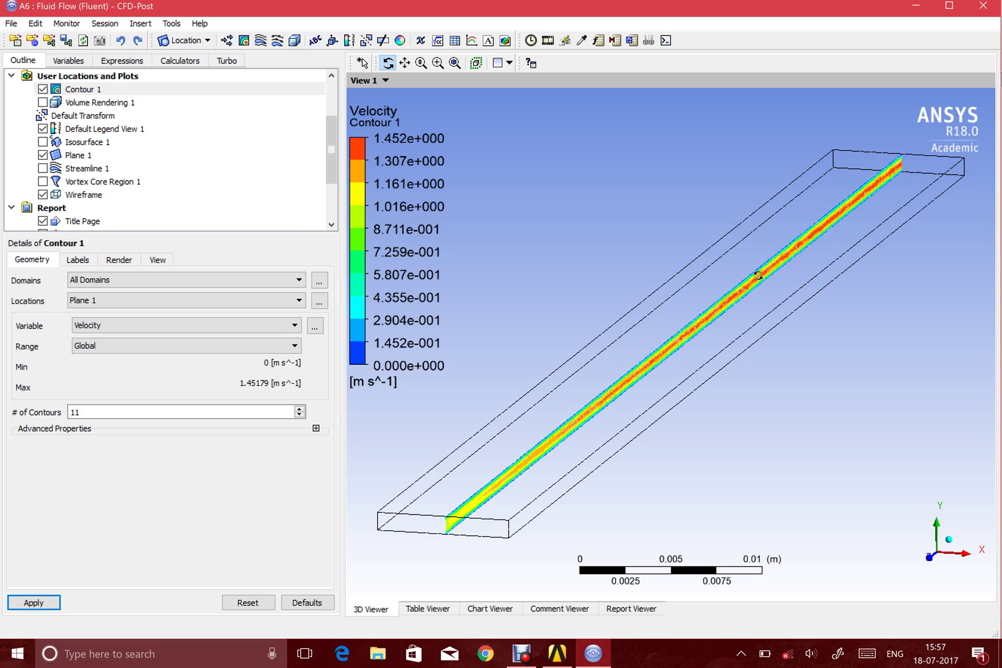
Step: Keep Plane 1 as the location of Contour 1
{"action": "left_click", "coordinate": [183, 299]}
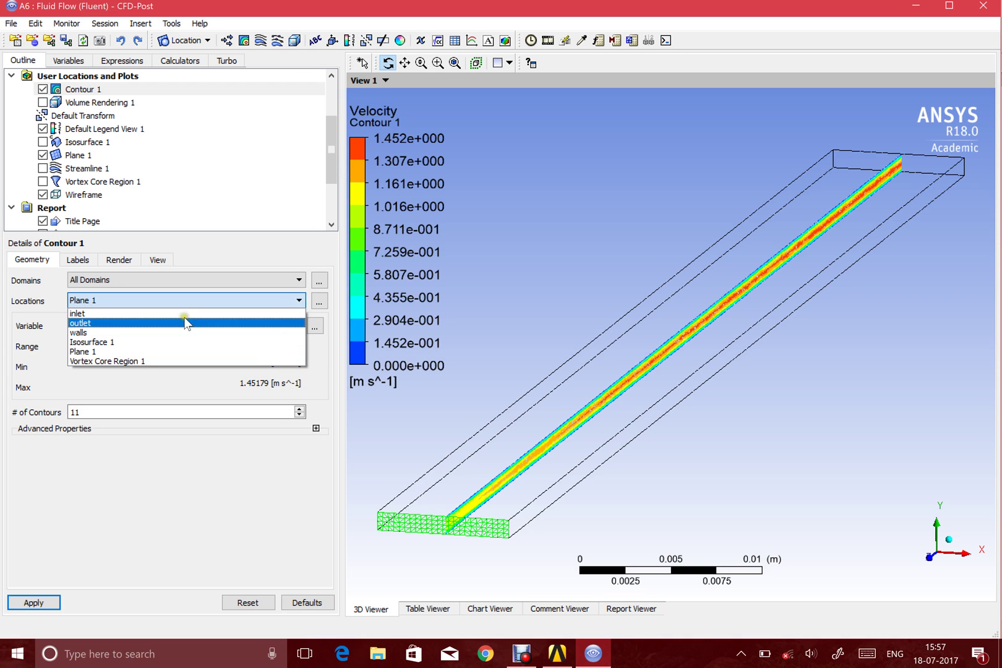
{"action": "left_click", "coordinate": [184, 322]}
{"action": "left_click", "coordinate": [158, 299]}
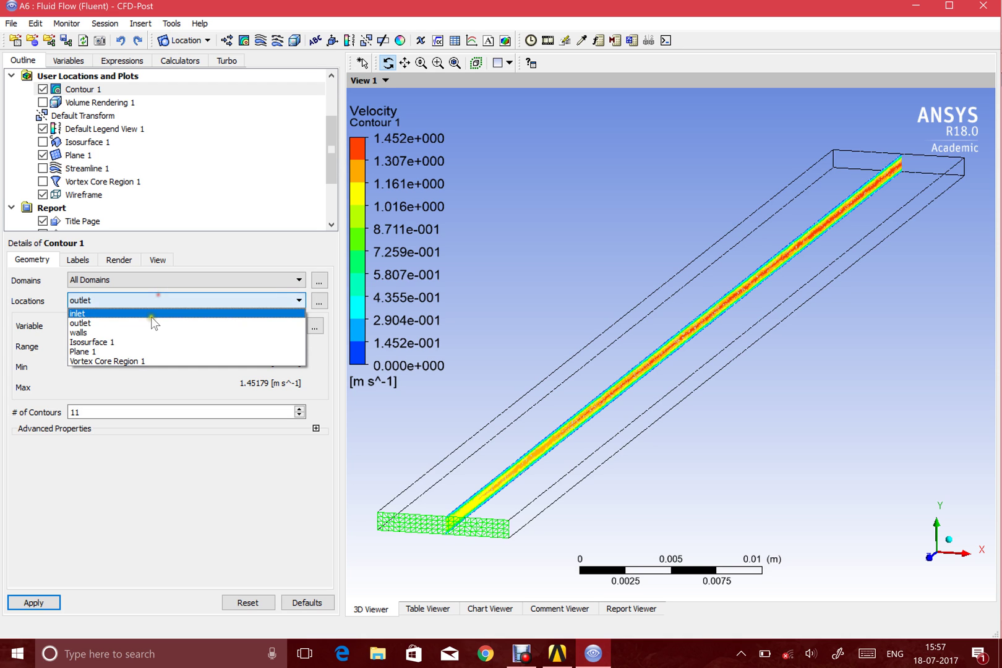
{"action": "left_click", "coordinate": [152, 351]}
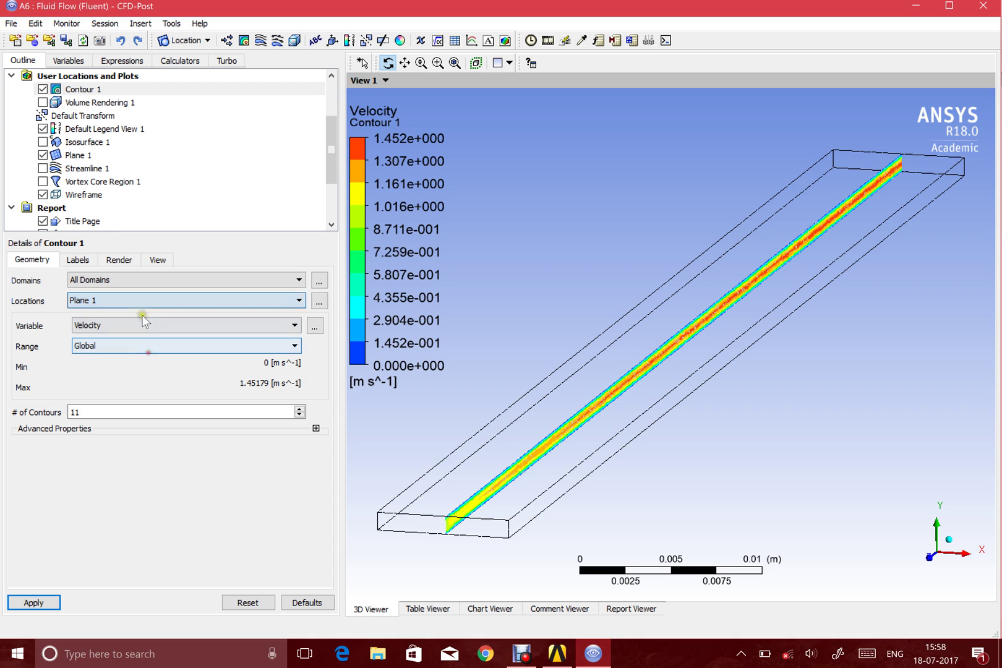
Step: Redefine Plane 1 as a ZX plane at Y = 0.000439 m
{"action": "left_click", "coordinate": [78, 155]}
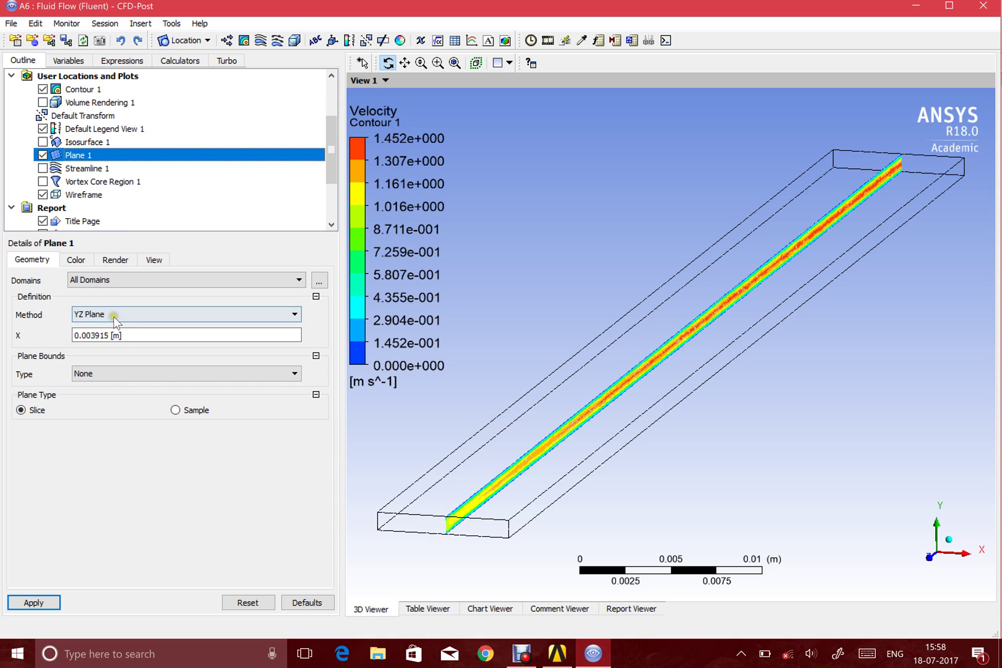
{"action": "left_click", "coordinate": [114, 316]}
{"action": "left_click", "coordinate": [121, 337]}
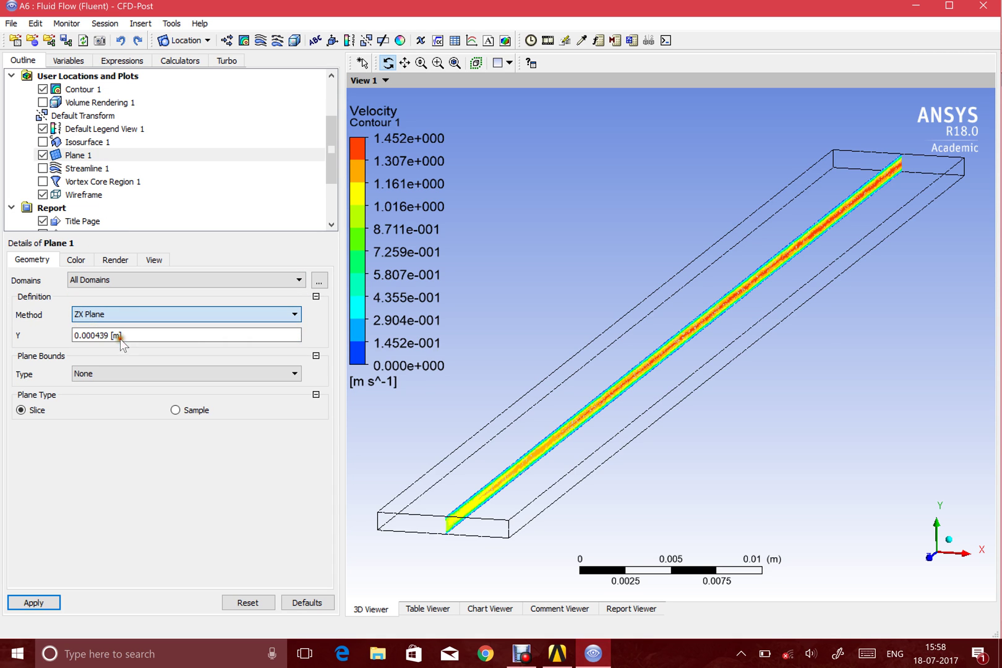
{"action": "left_click", "coordinate": [39, 602]}
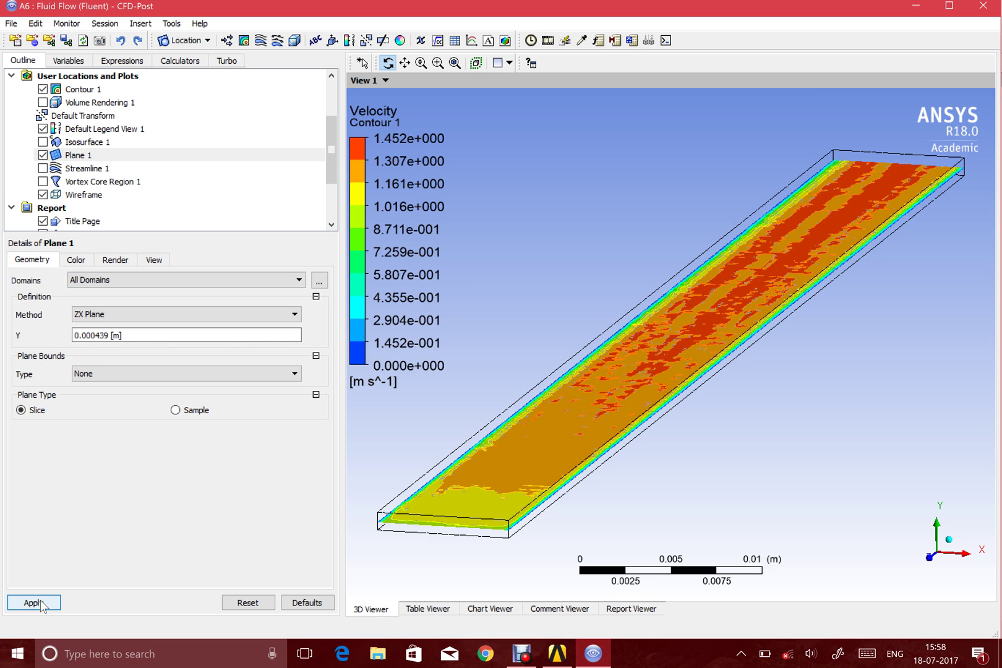
{"action": "scroll", "coordinate": [766, 382], "scroll_direction": "up", "scroll_amount": 3}
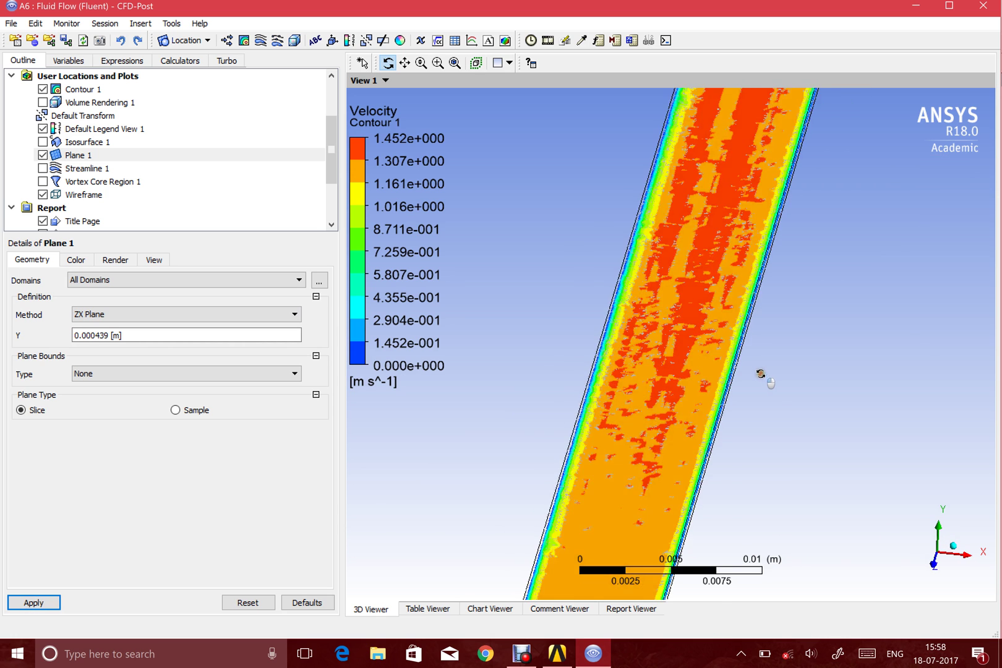
{"action": "scroll", "coordinate": [765, 382], "scroll_direction": "down", "scroll_amount": 5}
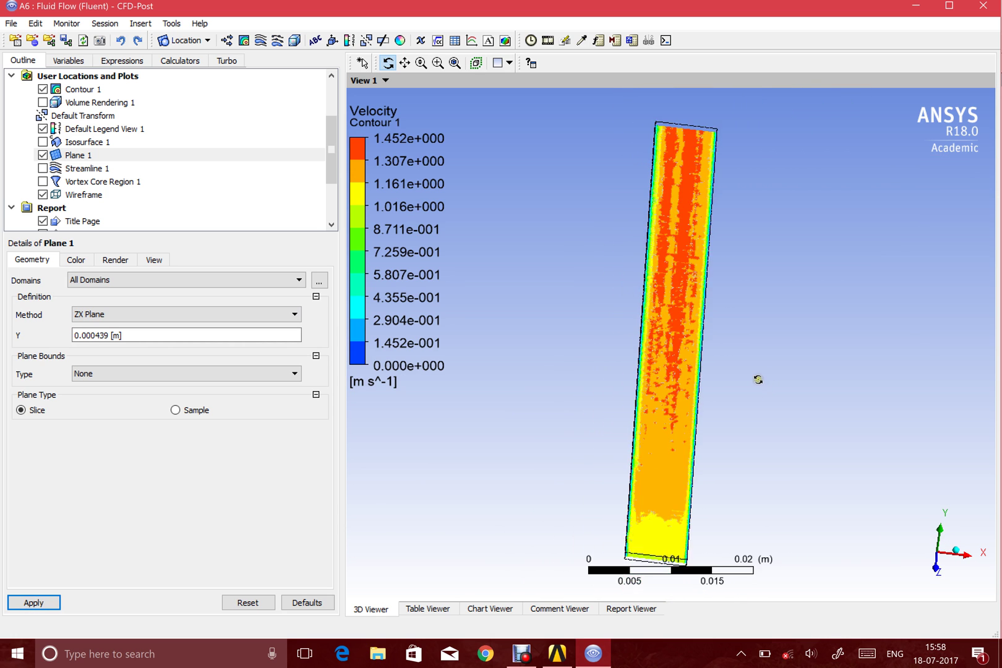
{"action": "scroll", "coordinate": [754, 447], "scroll_direction": "up", "scroll_amount": 2}
{"action": "scroll", "coordinate": [742, 461], "scroll_direction": "down", "scroll_amount": 1}
{"action": "scroll", "coordinate": [727, 483], "scroll_direction": "down", "scroll_amount": 1}
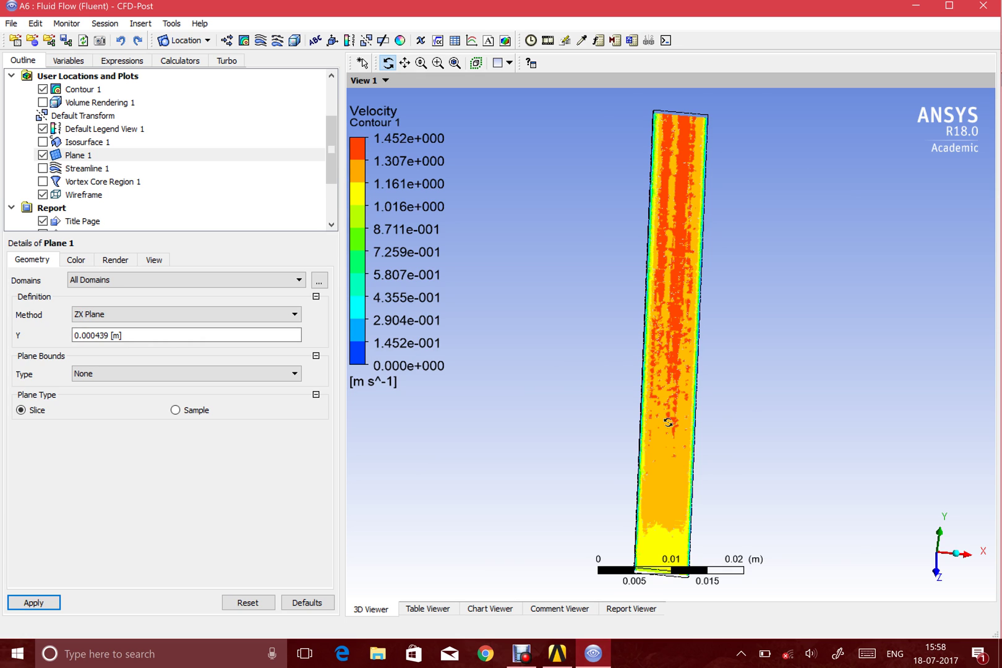
Step: Align the view to a triad axis, then tilt the channel so the velocity slice lies nearly flat
{"action": "left_click", "coordinate": [937, 566]}
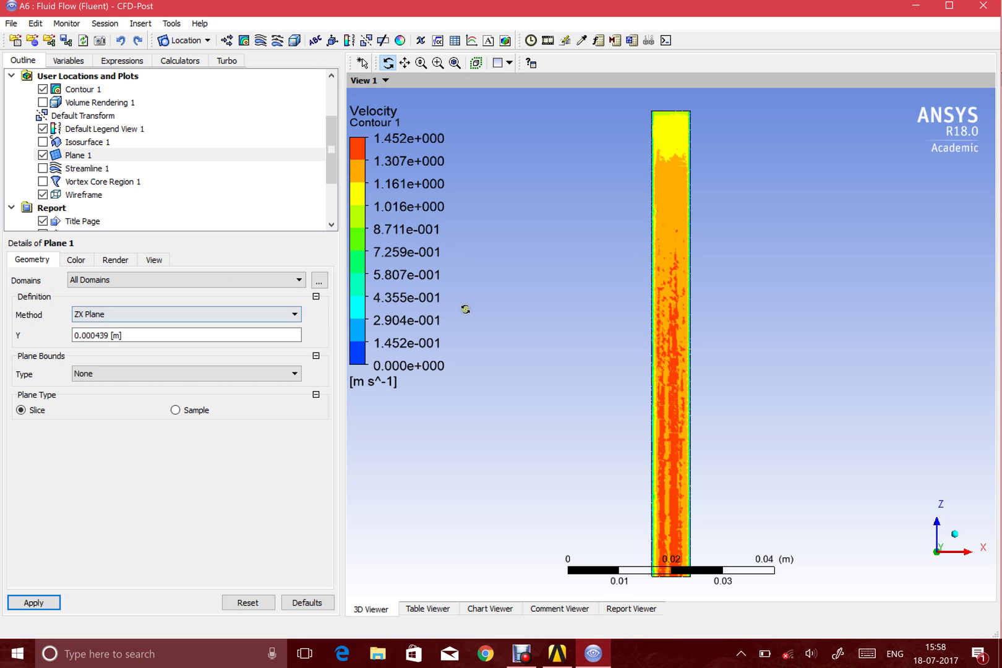
{"action": "left_click_drag", "start_coordinate": [683, 175], "coordinate": [621, 319]}
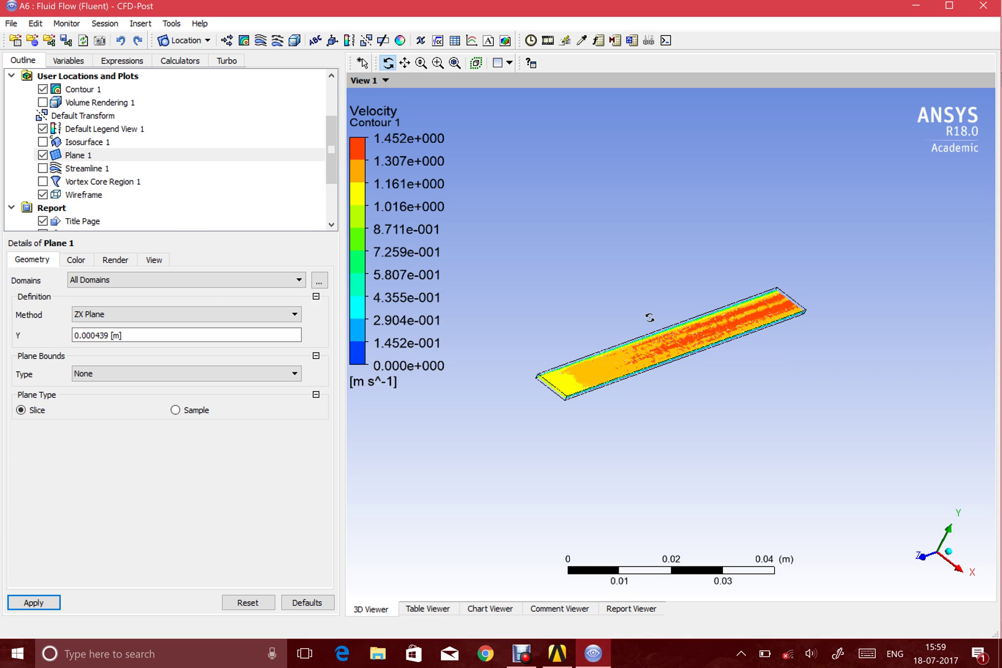
{"action": "scroll", "coordinate": [650, 317], "scroll_direction": "up", "scroll_amount": 4}
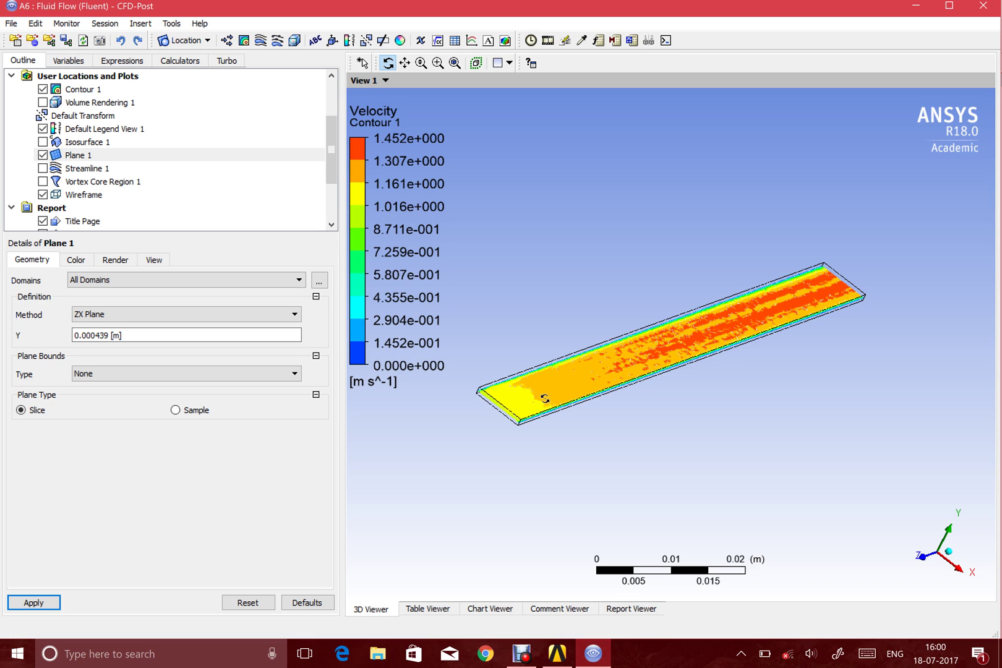
{"action": "scroll", "coordinate": [545, 398], "scroll_direction": "up", "scroll_amount": 5}
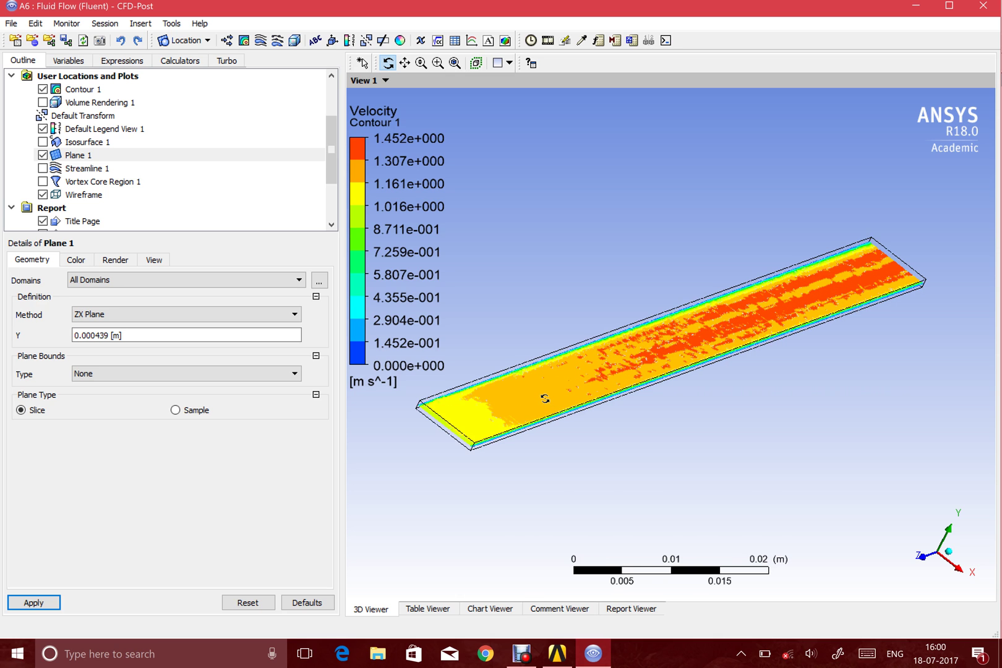